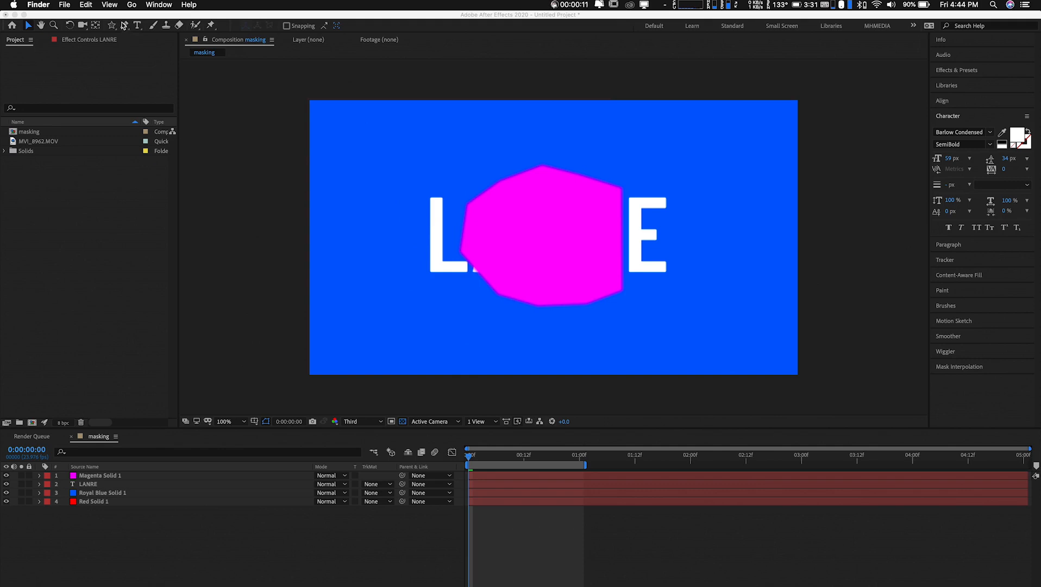
Activate the Pen tool and create a new composition from the MVI_8962.MOV footage
left_click(126, 28)
left_click(124, 26)
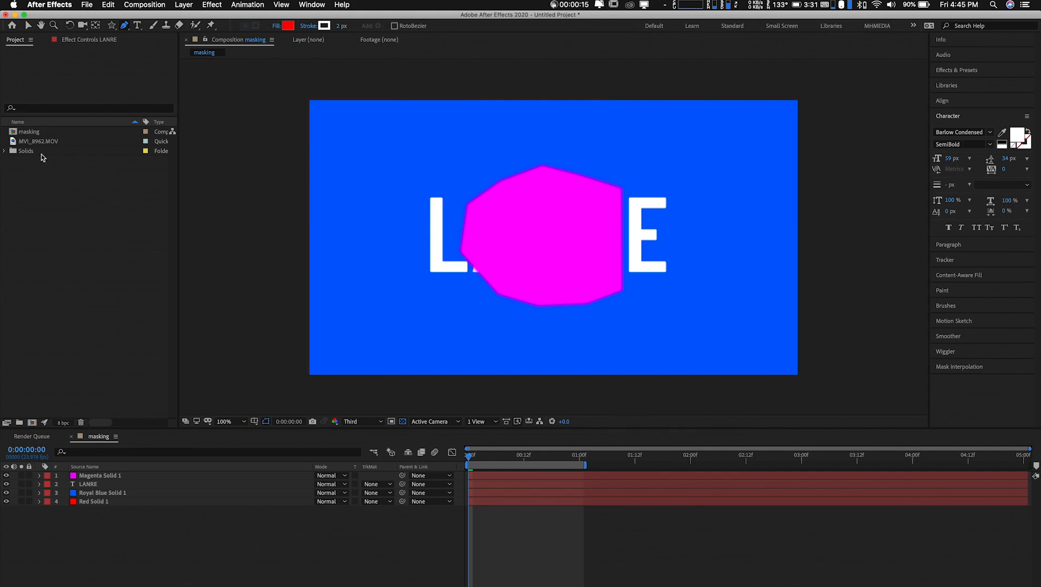
left_click_drag(40, 144, 33, 422)
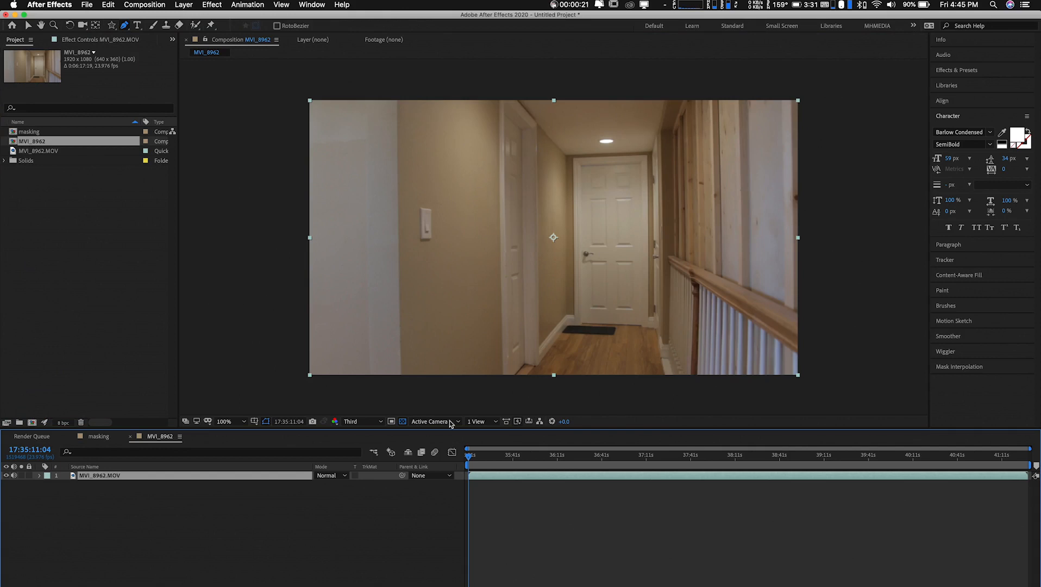
Split the footage layer at 17:38:51:19 and 17:38:59:00, and move the segment between the cuts to the composition's start
left_click_drag(475, 461, 796, 454)
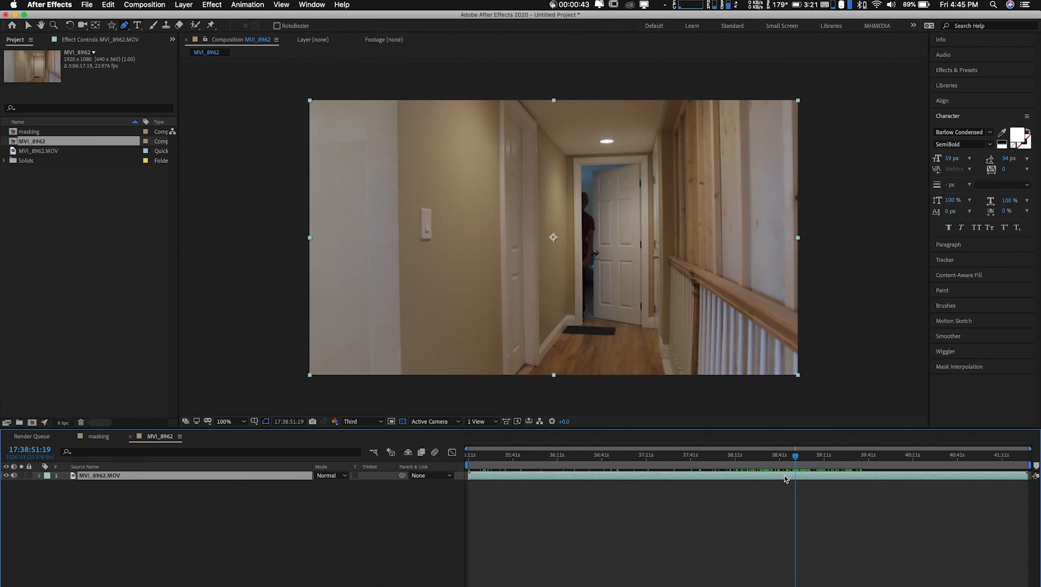
key("super+shift+d")
left_click_drag(796, 457, 808, 458)
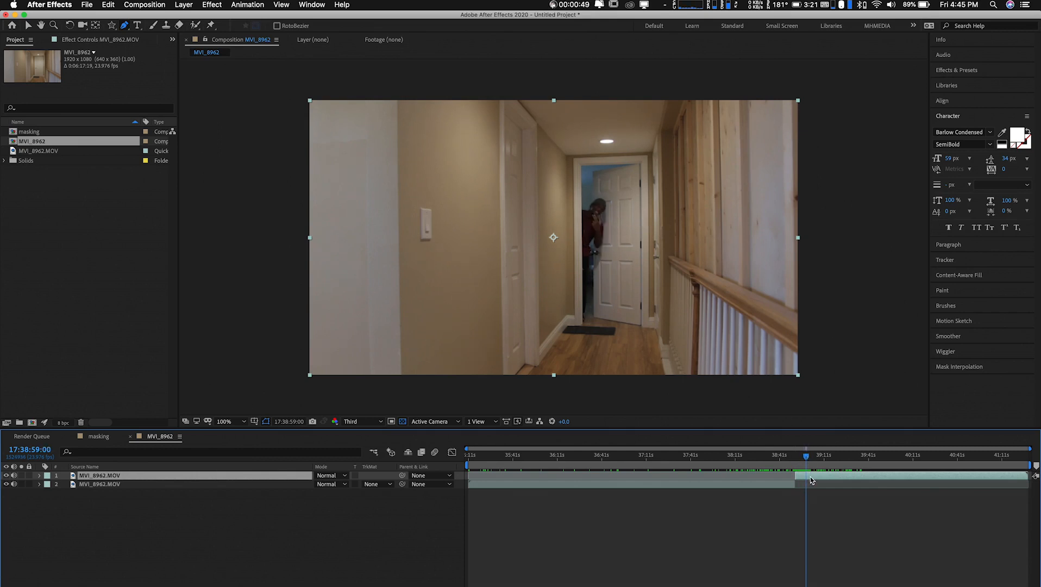
key("super+shift+d")
left_click_drag(798, 482, 470, 490)
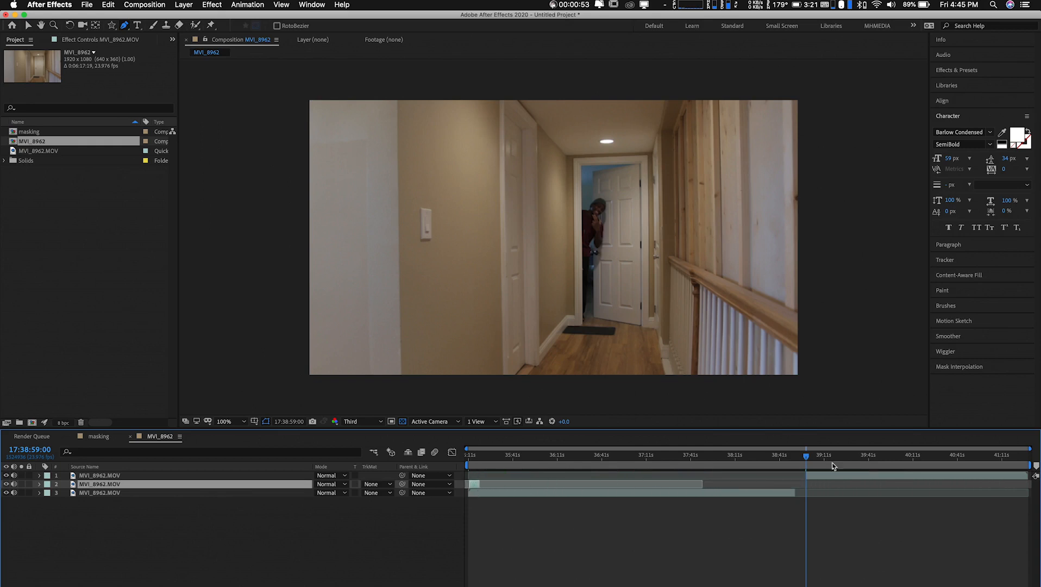
Split the top clip at 17:39:24:18 and move the segment before the cut to the composition's start
left_click_drag(807, 458, 844, 461)
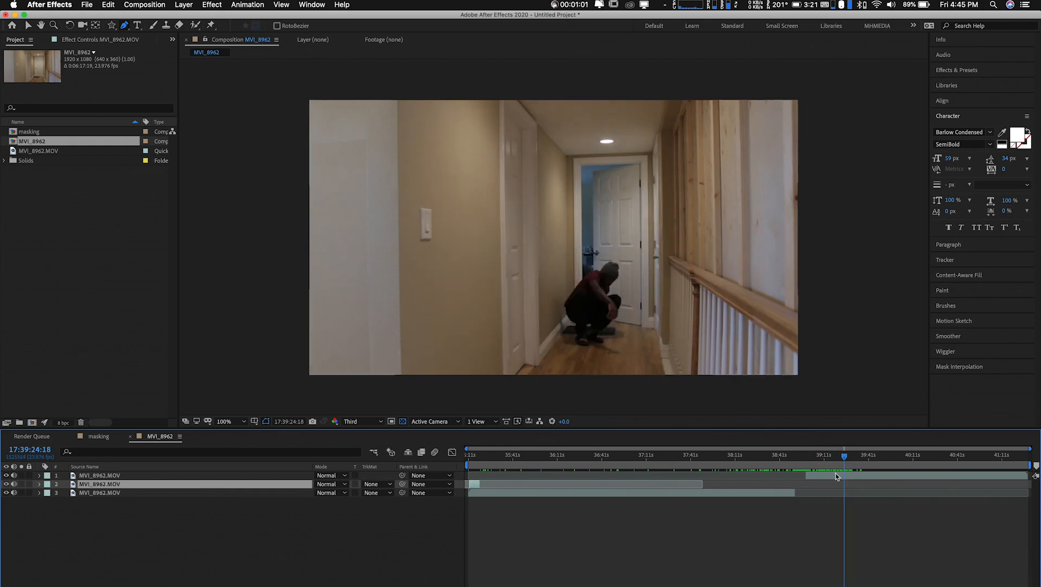
left_click(835, 477)
key("super+shift+d")
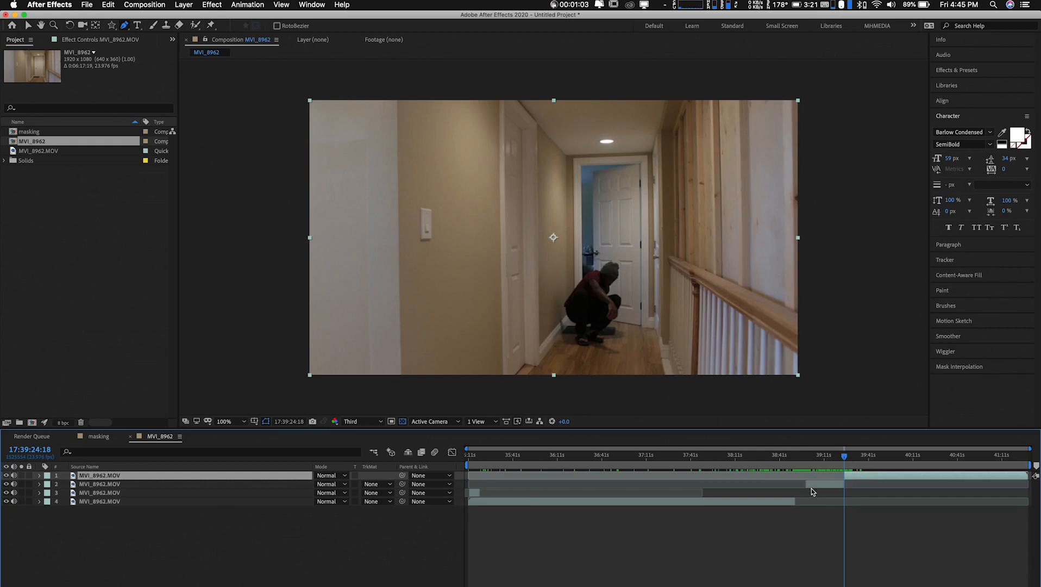
left_click_drag(817, 486, 479, 486)
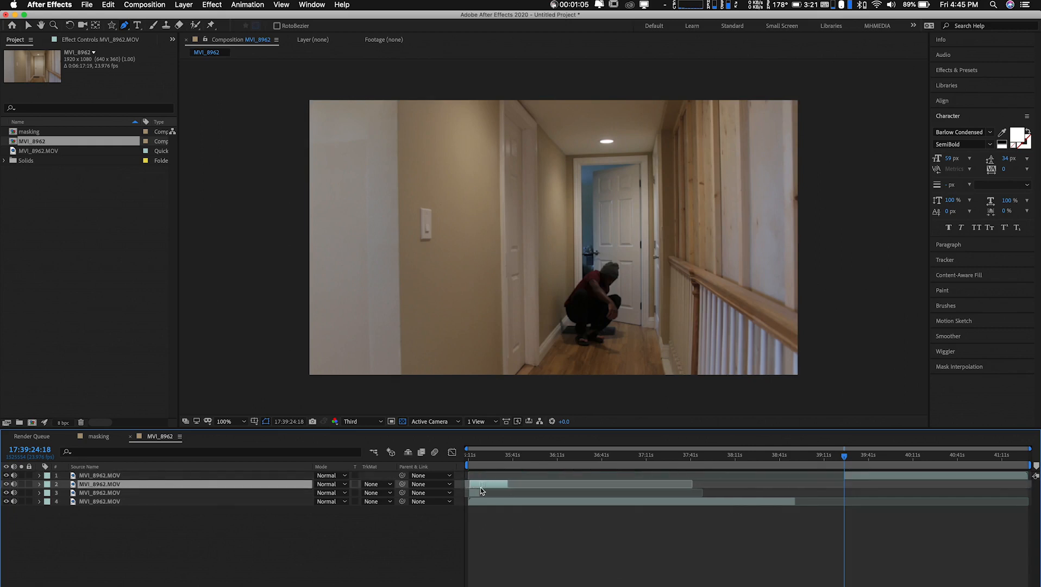
Delete the long bottom clip and the leftover top clip, keeping only the two segments at the composition's start
left_click(560, 502)
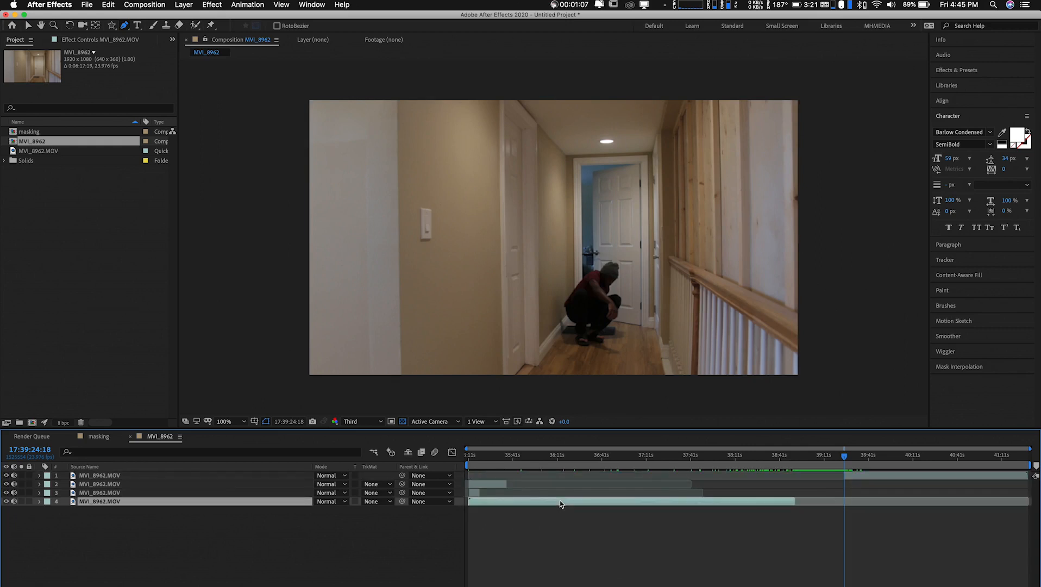
key("Delete")
left_click(910, 476)
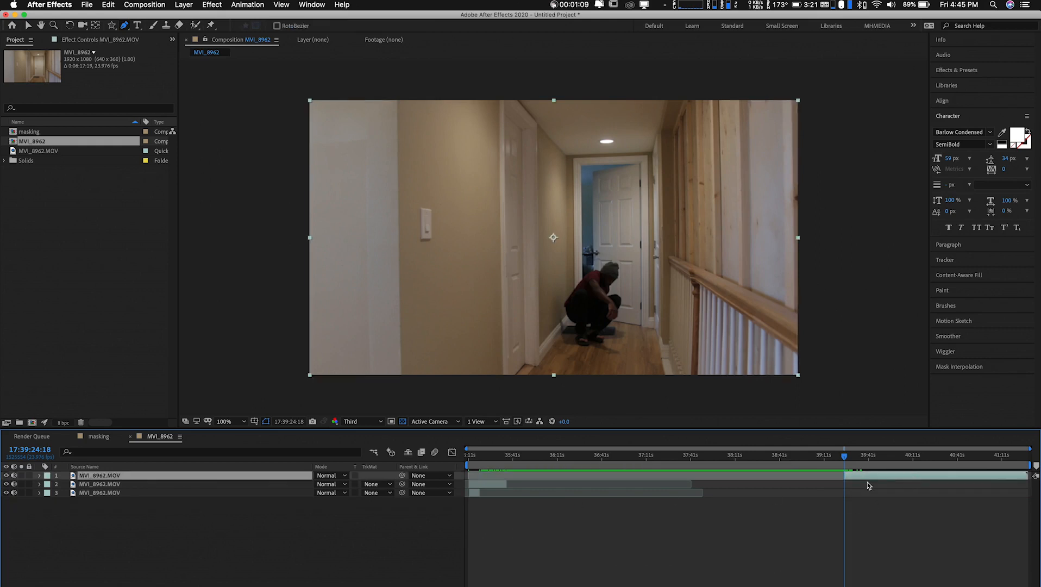
key("Delete")
End the work area at 17:35:36:13, at the longer clip's end, and trim the composition to it
left_click(485, 457)
left_click_drag(486, 461, 506, 458)
key("n")
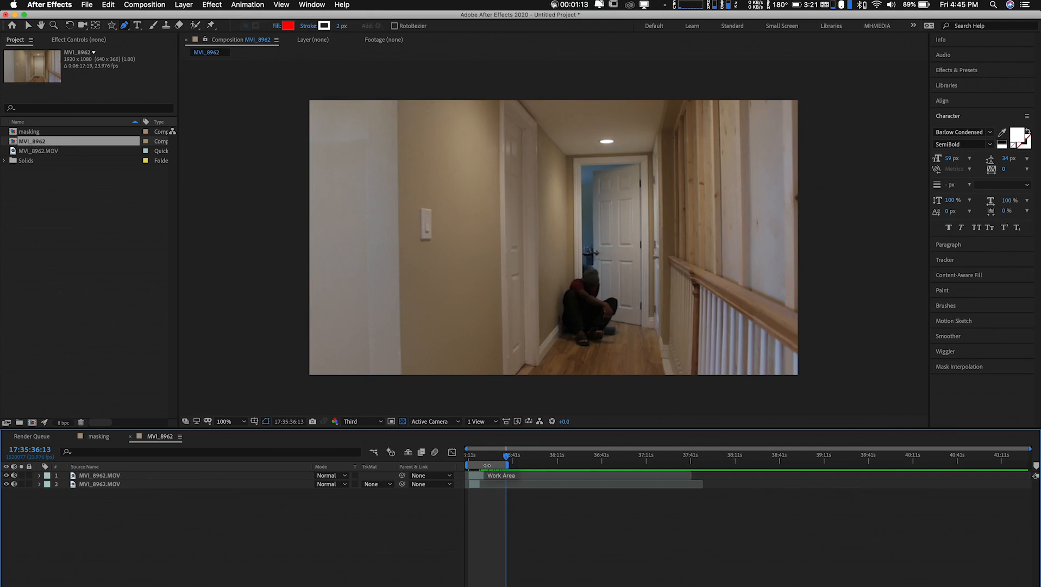
right_click(488, 465)
left_click(523, 493)
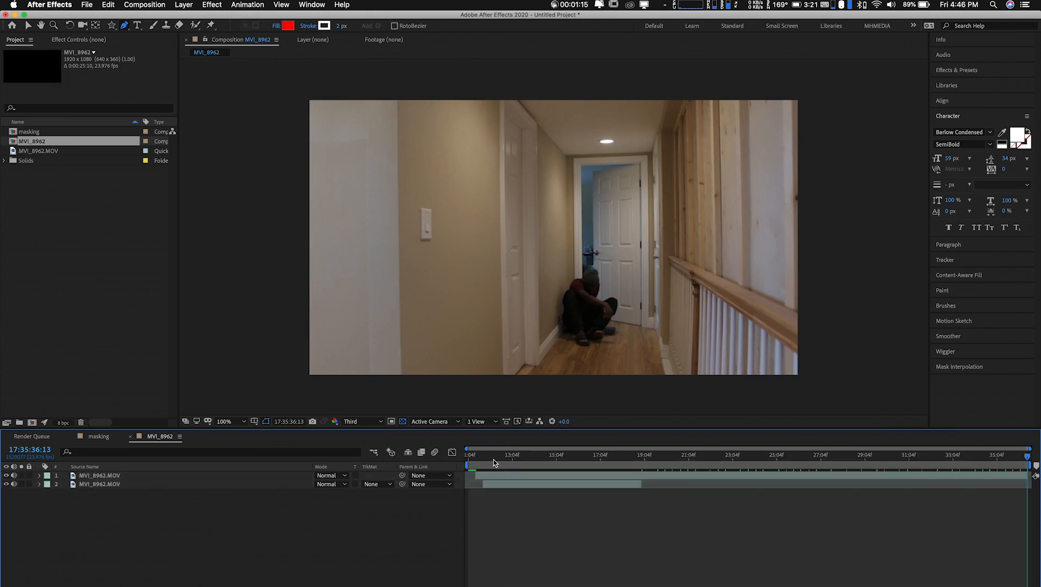
Split the longer clip at 17:35:27:06 and delete the part before the cut
left_click_drag(510, 478, 822, 470)
left_click(805, 477)
key("super+shift+d")
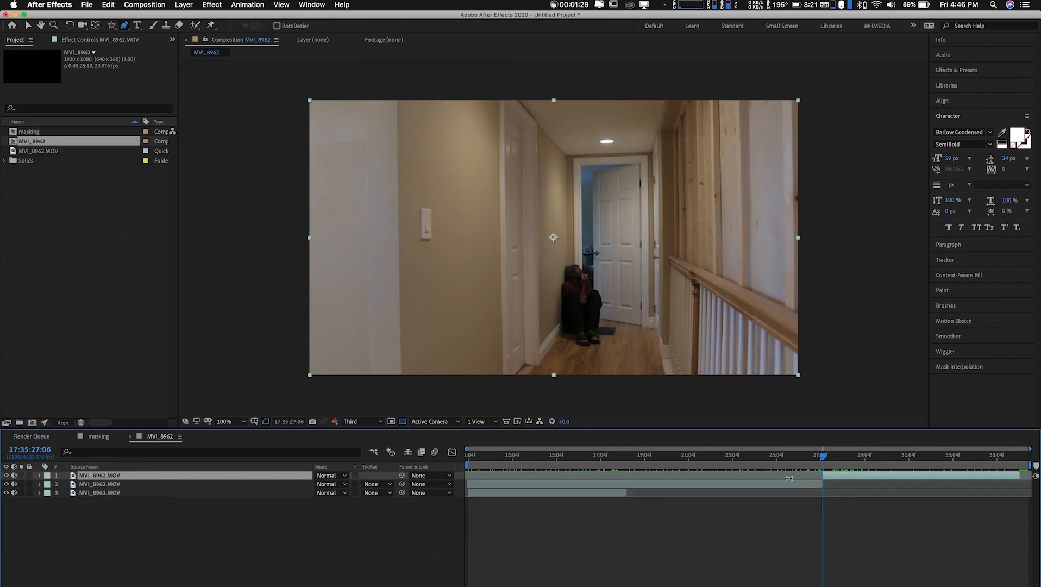
left_click(775, 484)
key("Delete")
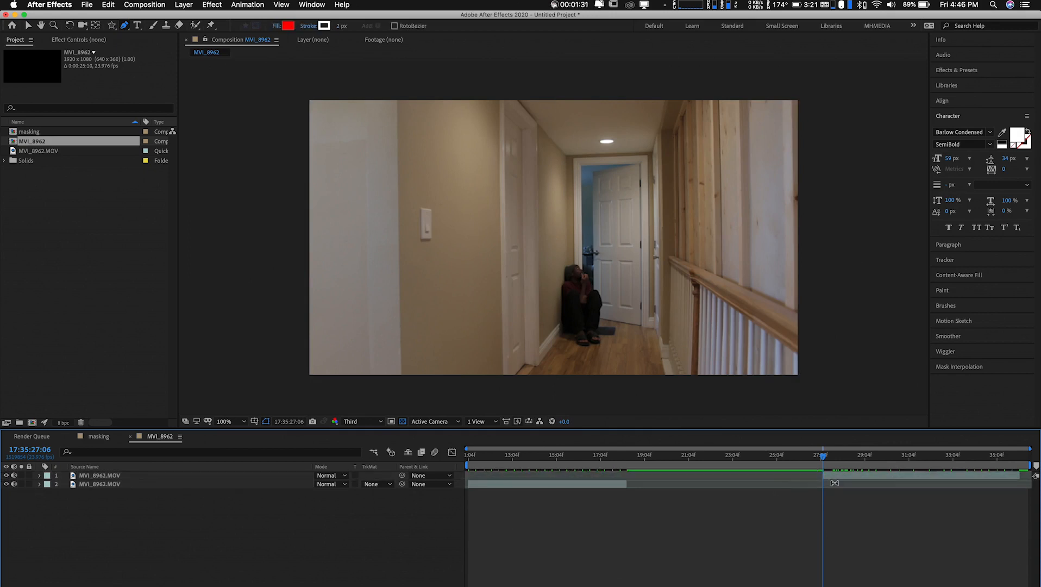
Align the top clip's start and end with the bottom clip, and trim the composition to a work area ending at 17:35:18:08
left_click_drag(836, 475, 482, 487)
left_click_drag(664, 479, 626, 487)
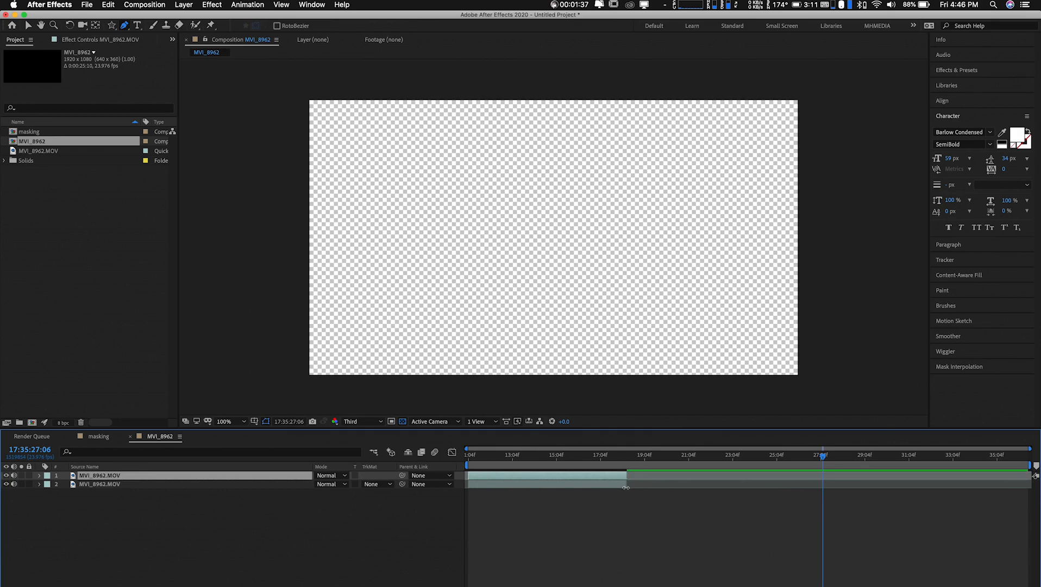
left_click(627, 461)
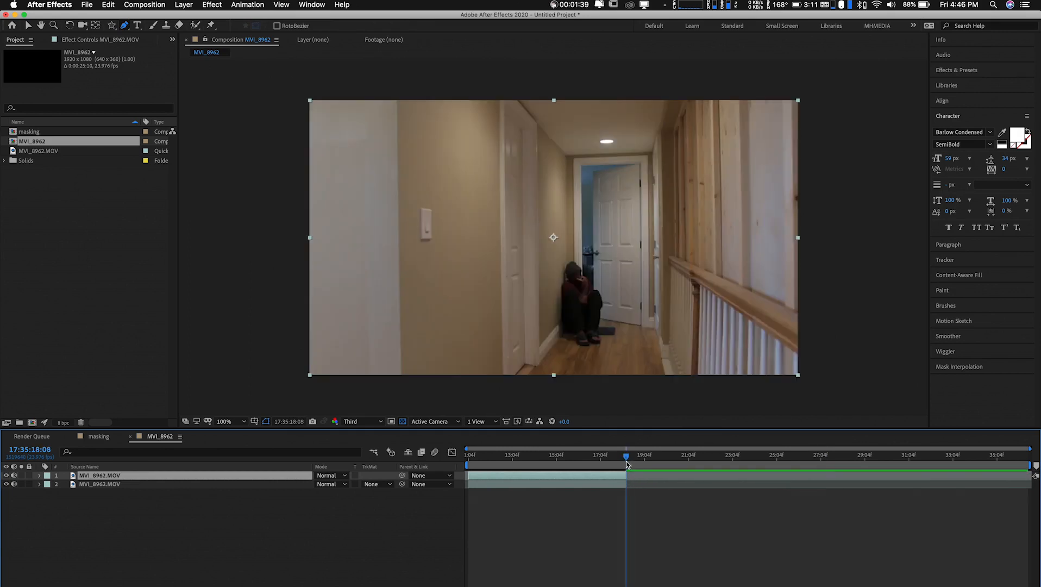
key("n")
right_click(609, 465)
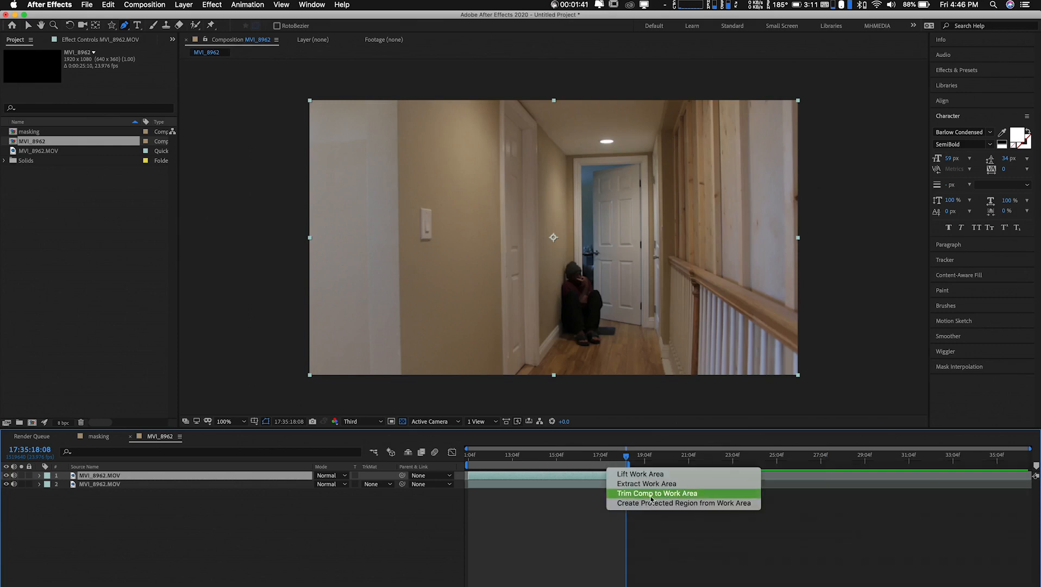
left_click(652, 494)
Go to 17:35:14:03 and compare the two clips by repeatedly hiding and showing the top layer
left_click_drag(510, 463, 699, 476)
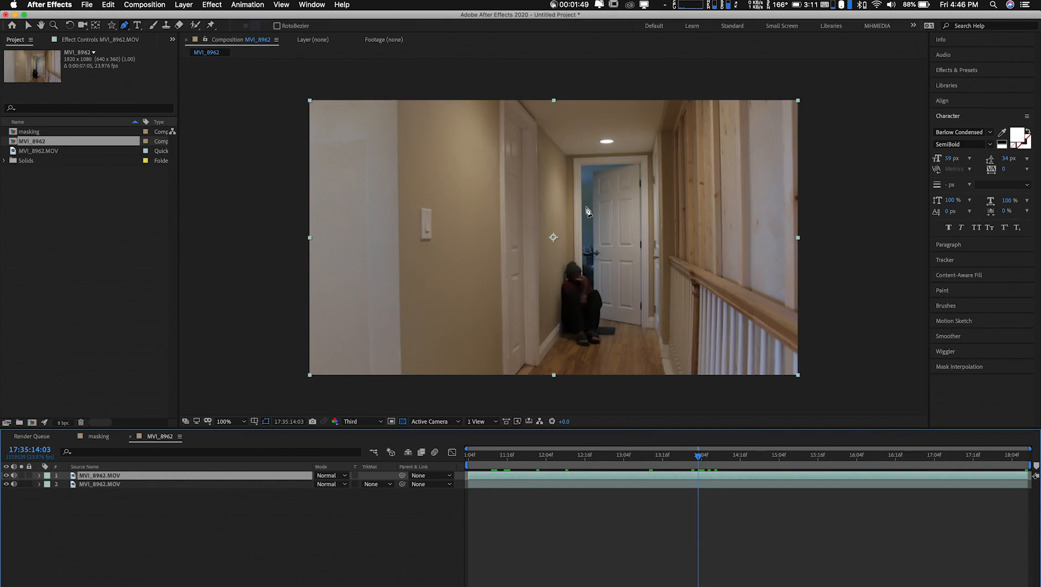
left_click(6, 475)
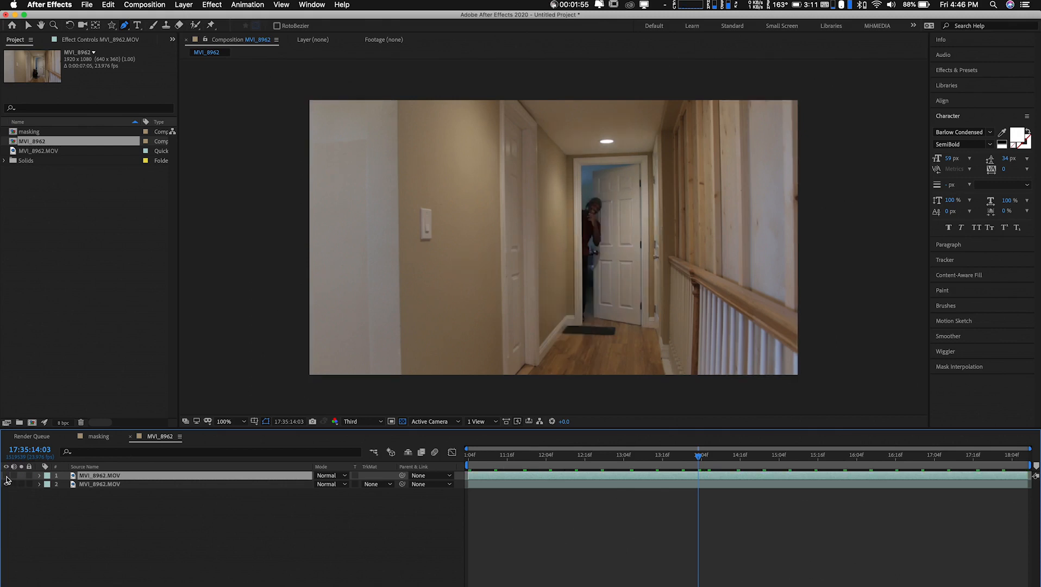
left_click(7, 475)
left_click(6, 475)
left_click(6, 475)
left_click(7, 476)
left_click(7, 476)
left_click(7, 475)
left_click(7, 476)
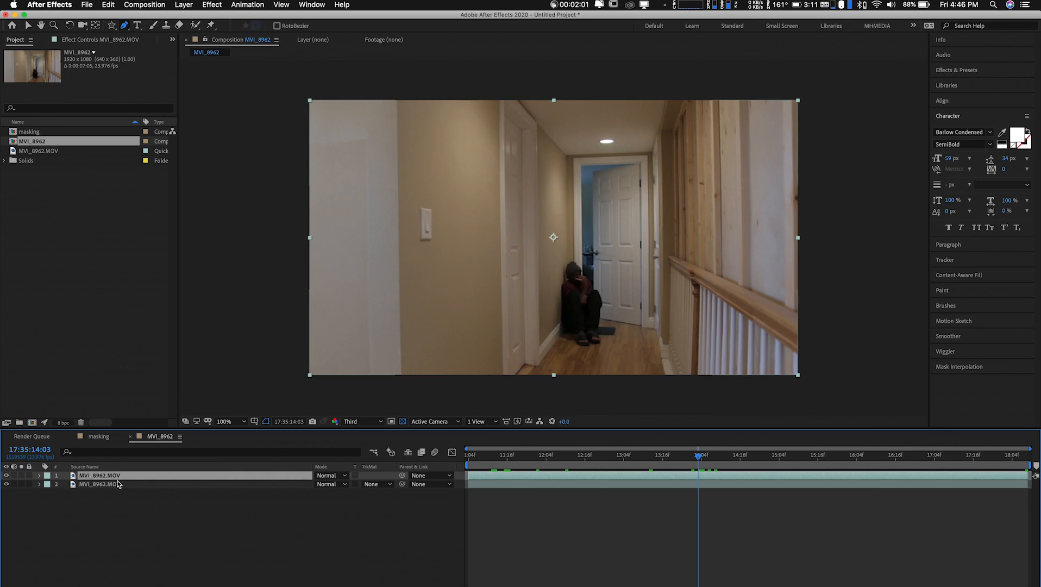
Lower the top layer's opacity to 66% and check how the two figures overlap around 17:35:14:04 and 17:35:13:04
key("t")
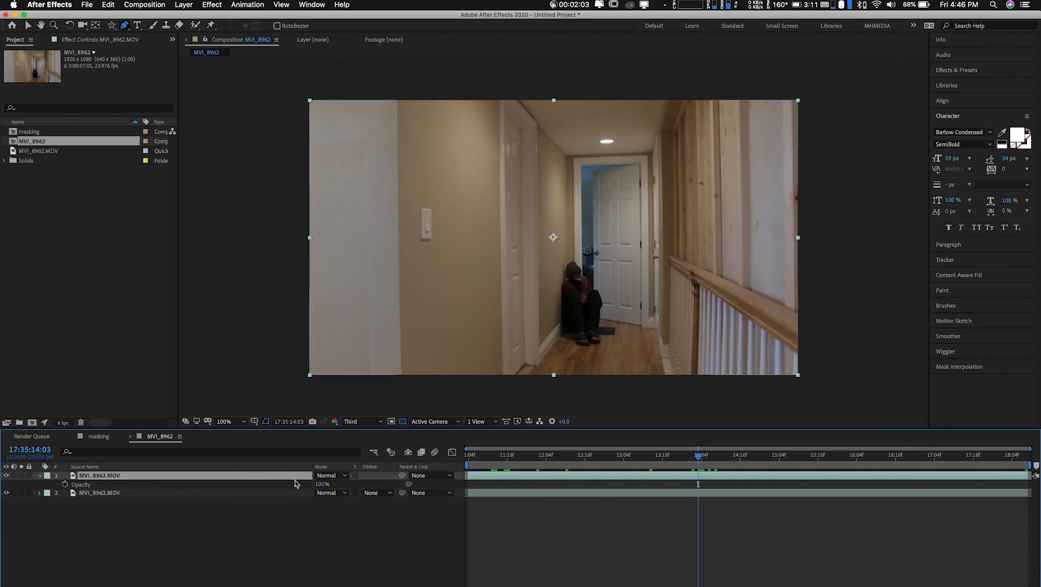
left_click_drag(321, 484, 303, 487)
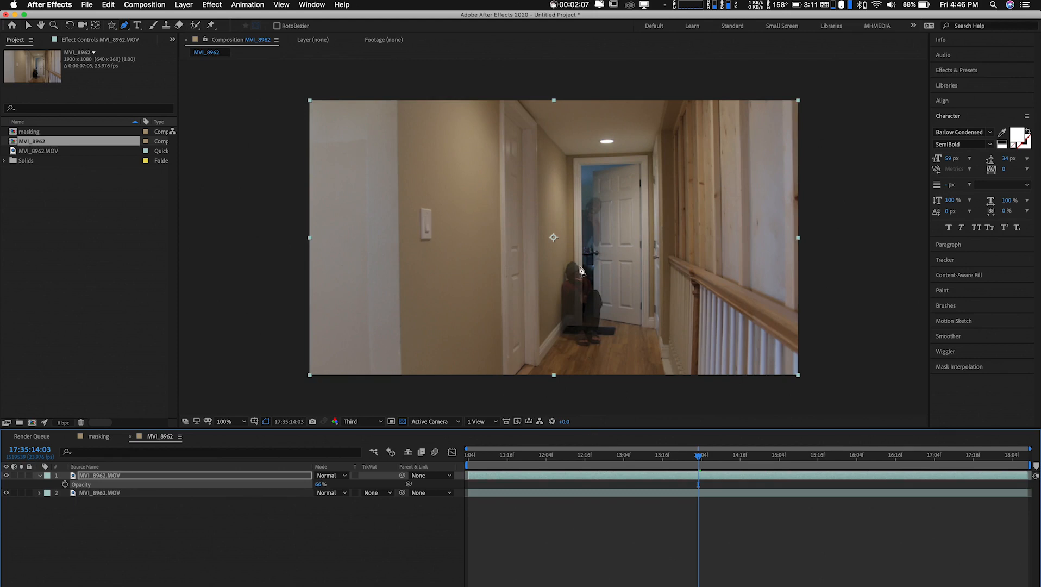
key("period")
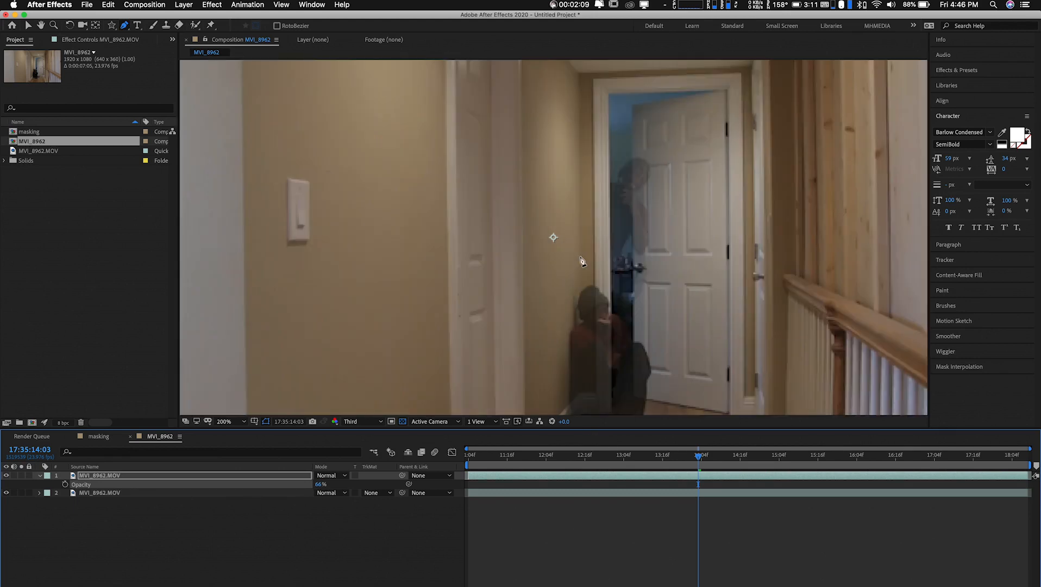
left_click_drag(598, 255, 574, 204)
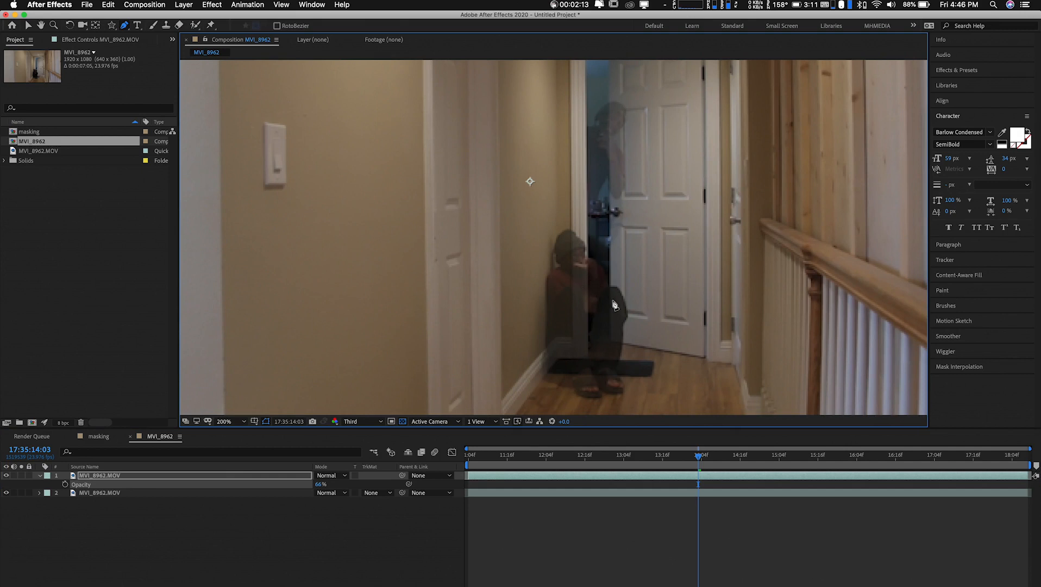
mouse_move(698, 458)
left_mouse_down()
mouse_move(492, 458)
mouse_move(933, 458)
mouse_move(684, 474)
mouse_move(525, 468)
mouse_move(814, 462)
mouse_move(546, 476)
mouse_move(701, 472)
left_mouse_up()
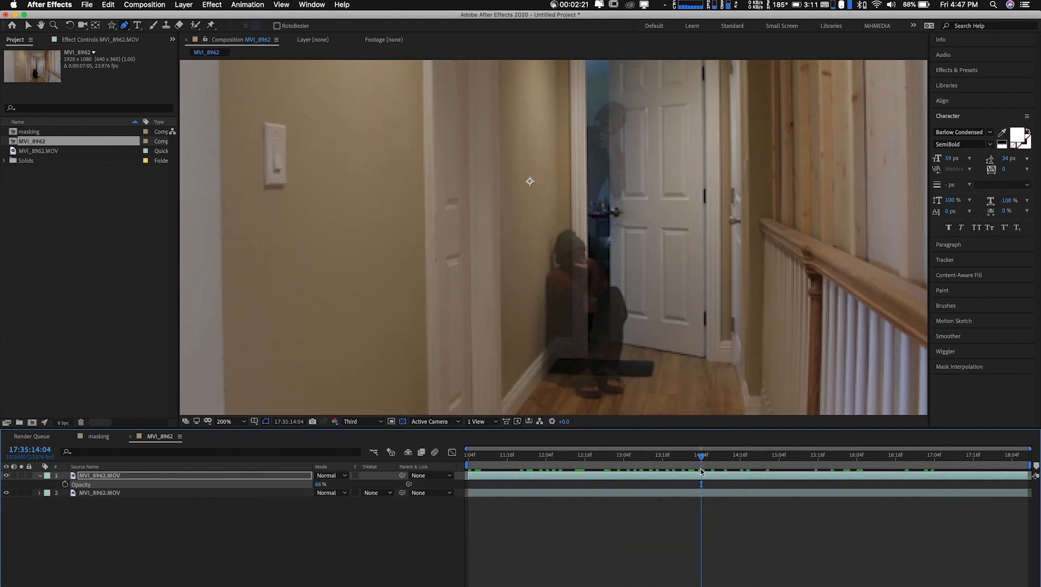
left_click(623, 459)
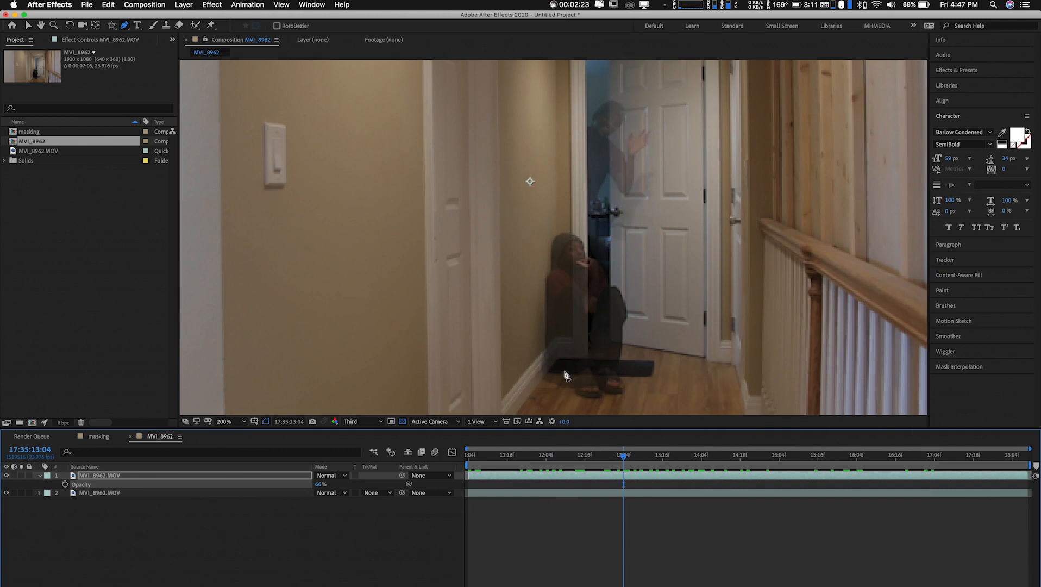
key("comma")
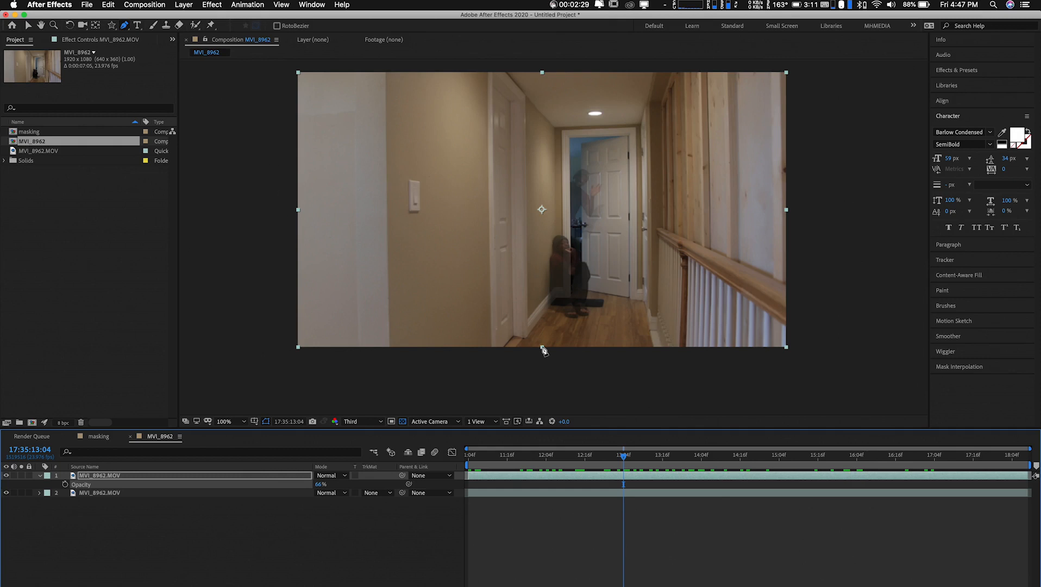
At the first frame, begin a Pen tool mask on the top layer from below the floor's right edge up the door's hinge side
key("Home")
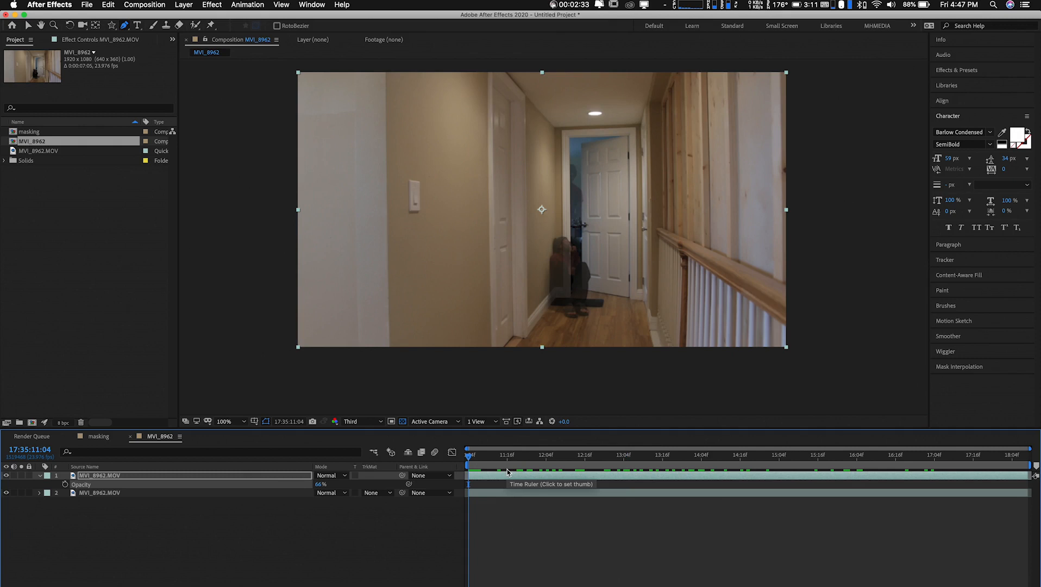
key(".")
left_click_drag(605, 293, 548, 213)
key("g")
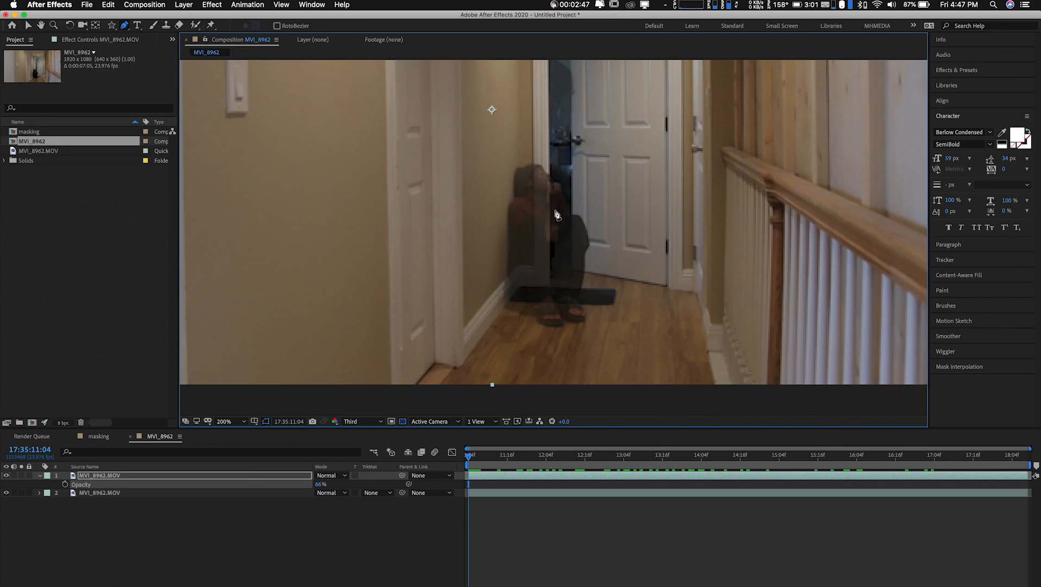
left_click(716, 389)
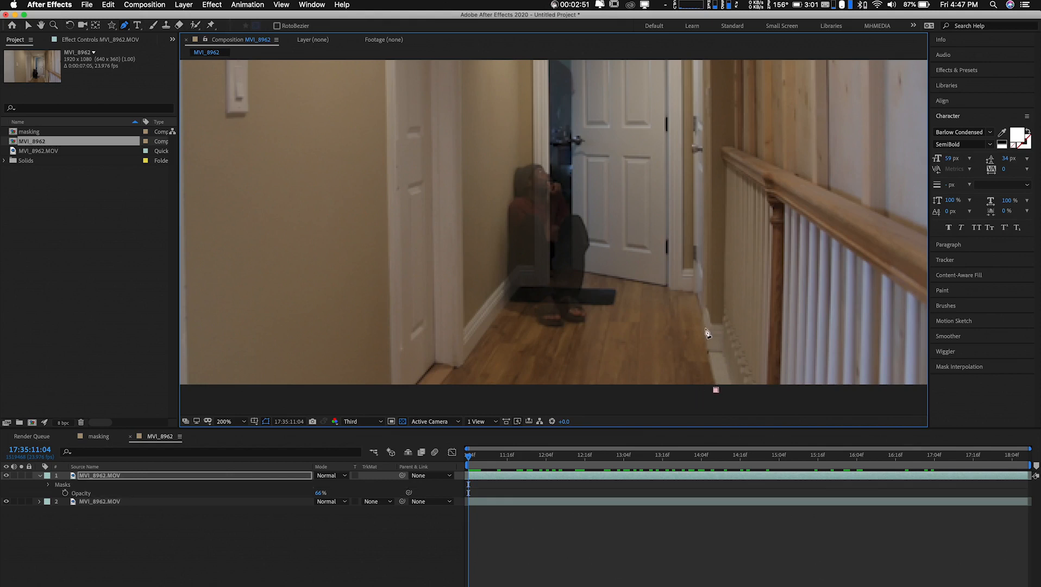
left_click(697, 292)
left_click_drag(672, 288, 664, 290)
left_click(648, 283)
key("super+z")
left_click(668, 155)
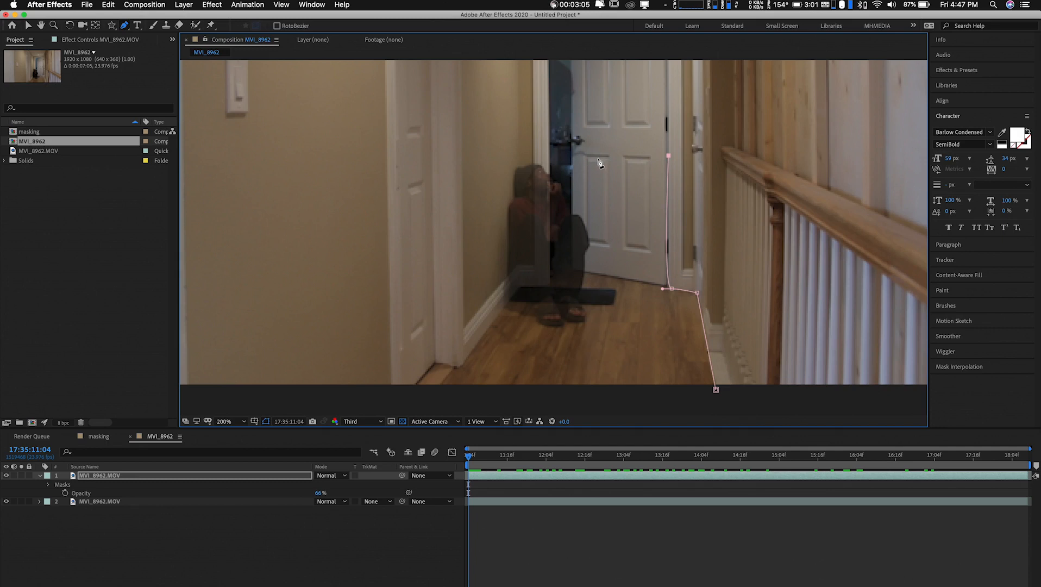
Continue the mask path across the door below its handle, down to the seated figure's knee and back up toward the face
left_click(589, 156)
left_click(572, 154)
left_click(571, 171)
left_click(571, 212)
left_click(560, 179)
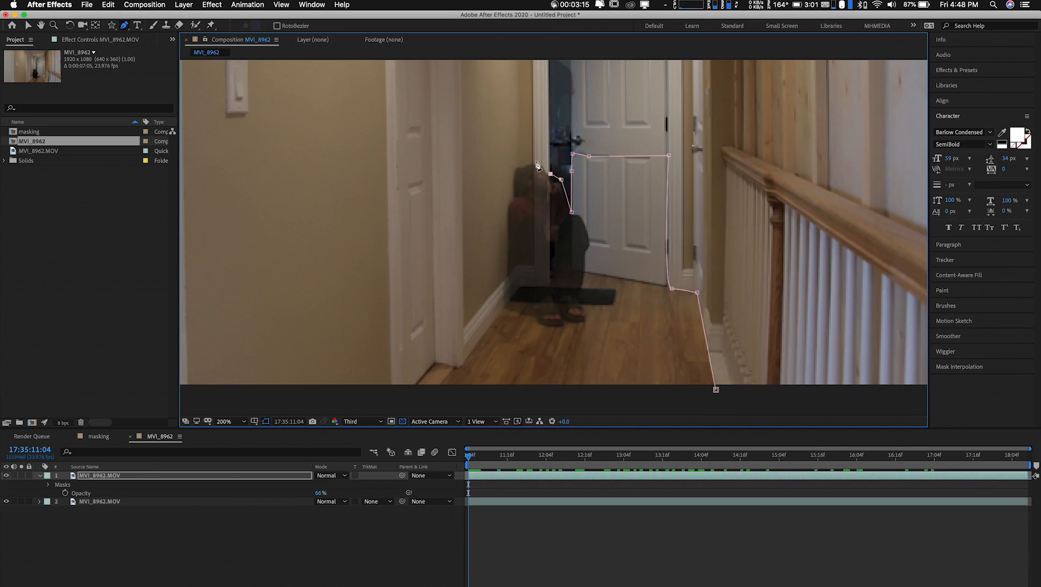
Close the mask over the seated figure's head, down the left wall and below the floor, and set the top layer's opacity to 100%
left_click(497, 163)
left_click(497, 287)
left_click(463, 327)
left_click(466, 342)
left_click(458, 366)
left_click(440, 388)
left_click(716, 389)
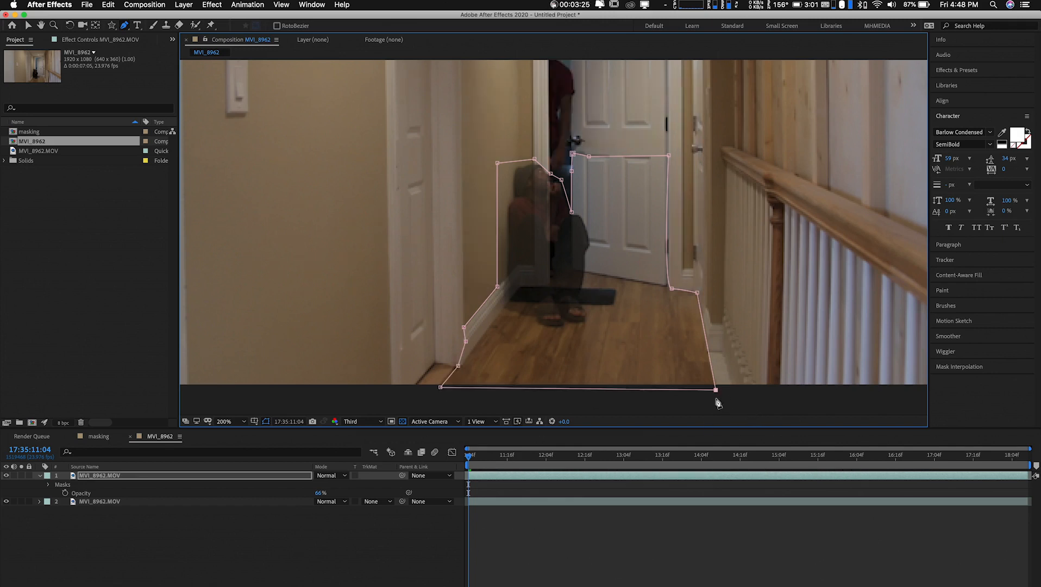
key("v")
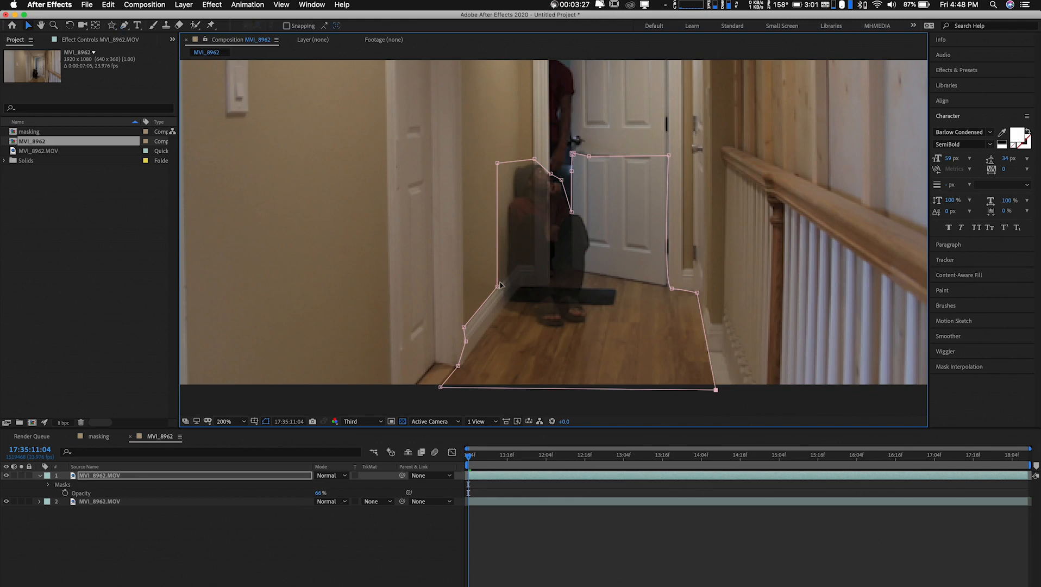
left_click_drag(319, 497, 489, 504)
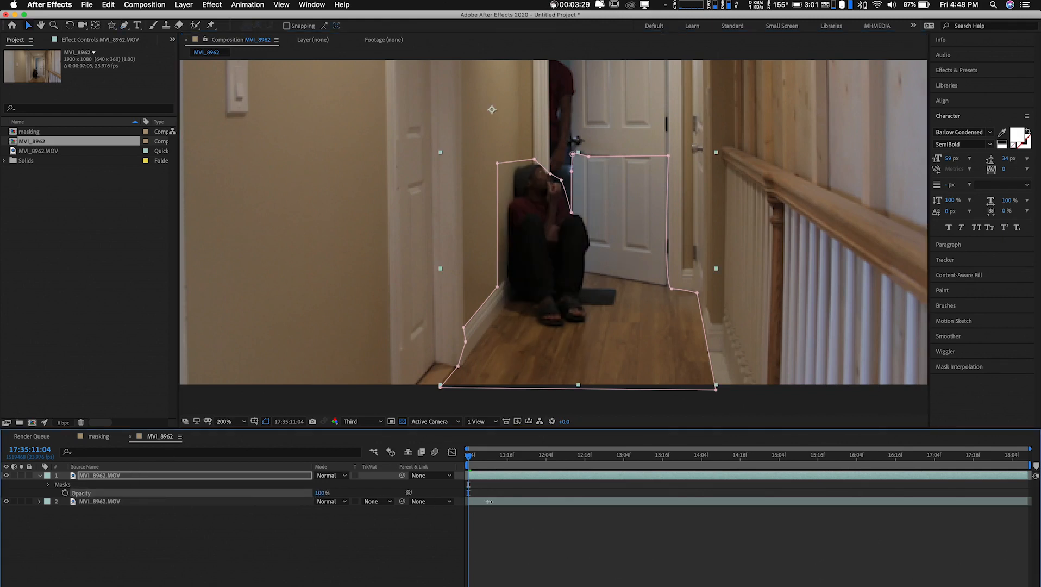
Inspect the masked composite at the first frame with the whole picture in view, with and without the mask outline
key("comma")
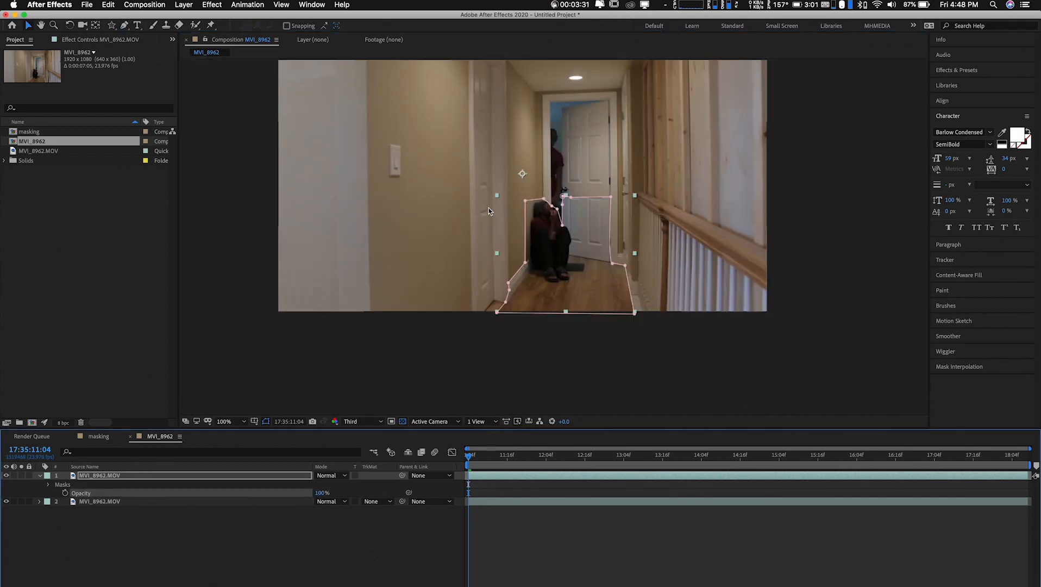
left_click_drag(498, 130, 506, 194)
key("v")
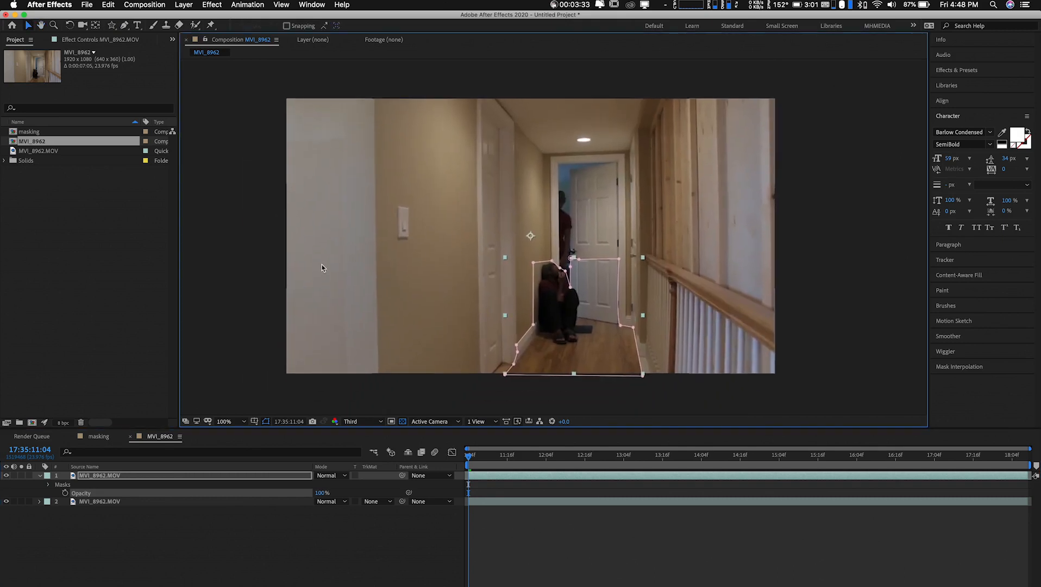
left_click(251, 260)
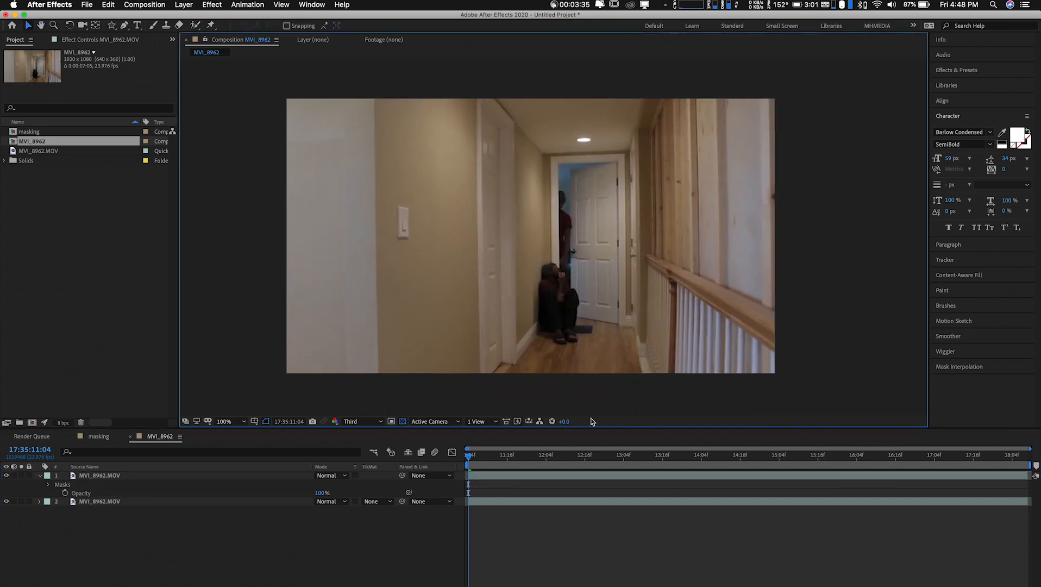
left_click(602, 315)
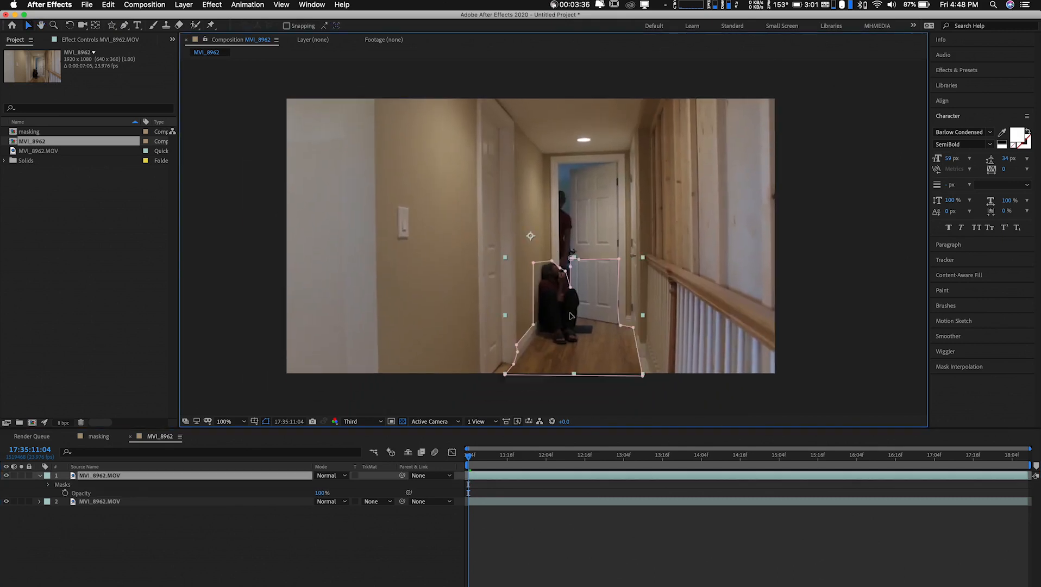
left_click(437, 389)
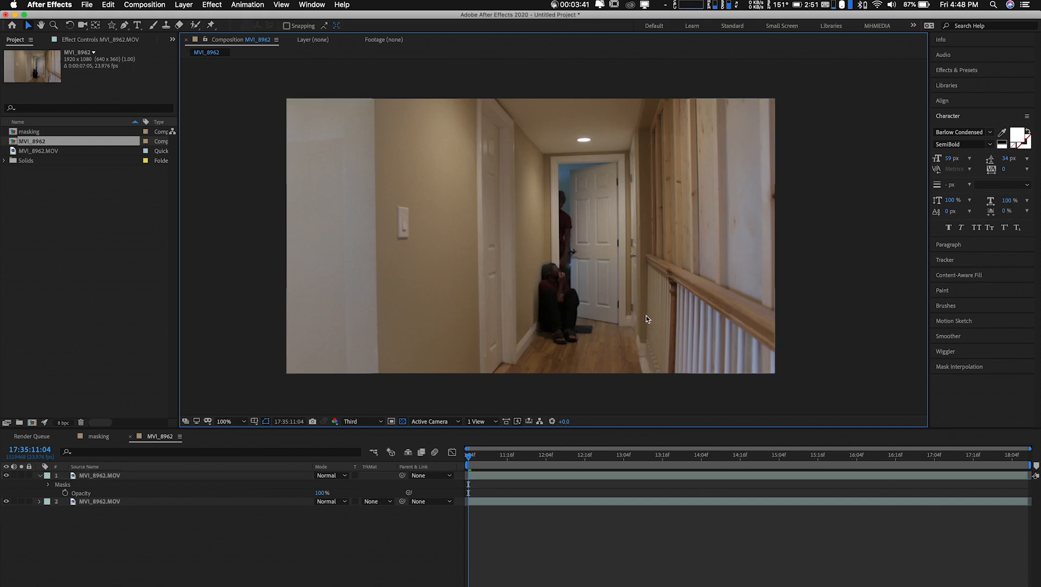
left_click(561, 301)
left_click(787, 274)
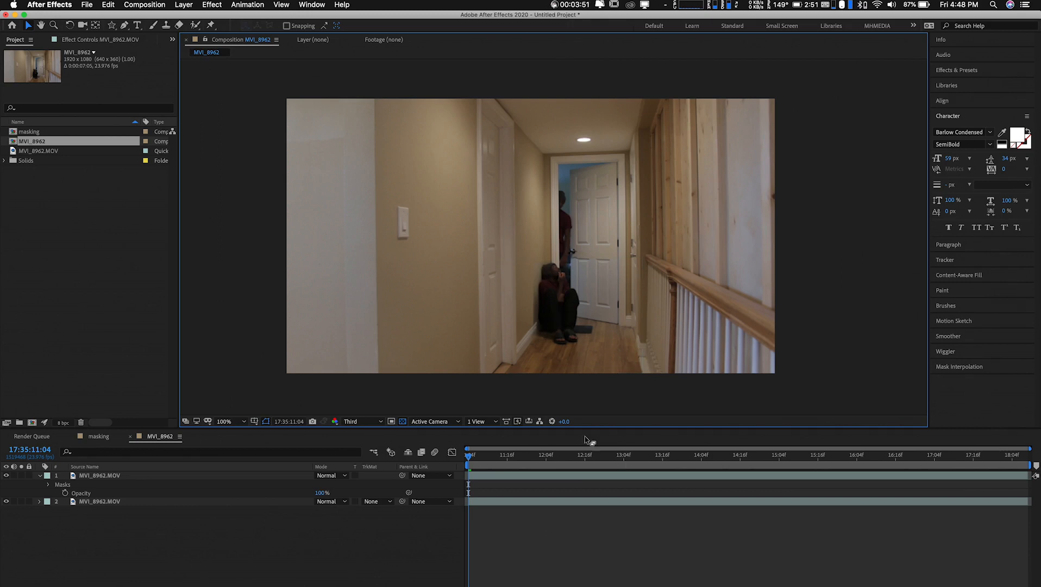
left_click(545, 356)
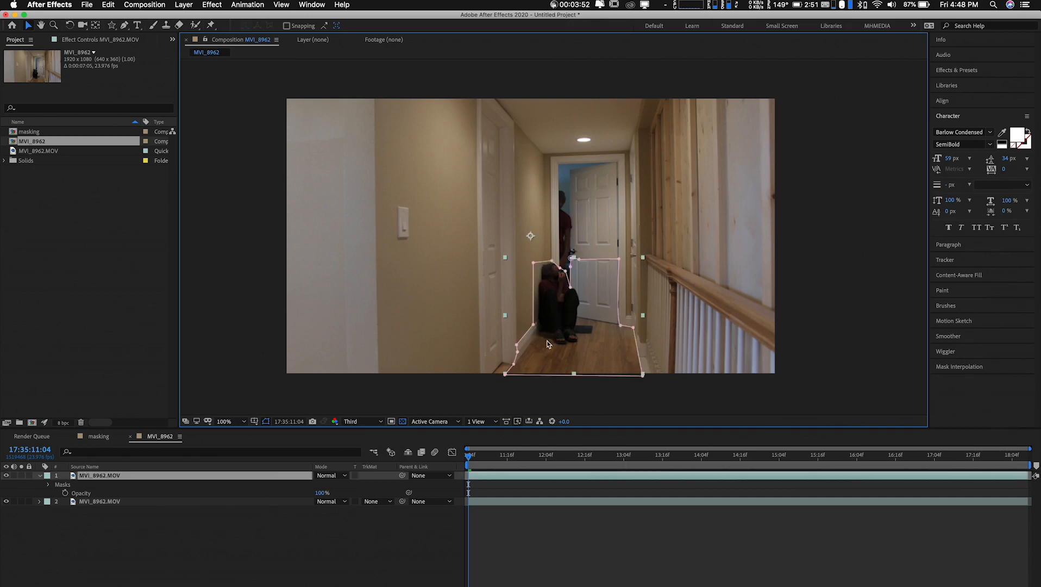
Set Mask 1's feather on the top footage layer to 20 pixels and hide the mask outline in the preview
left_click(49, 484)
left_click(57, 493)
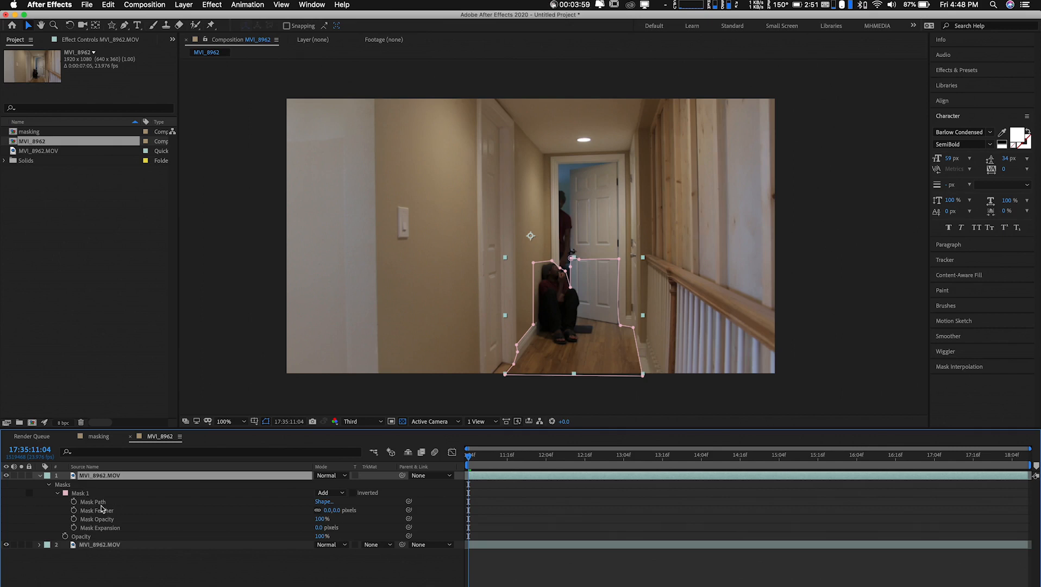
left_click(337, 510)
left_click(300, 562)
left_click_drag(337, 510, 343, 509)
left_click(265, 421)
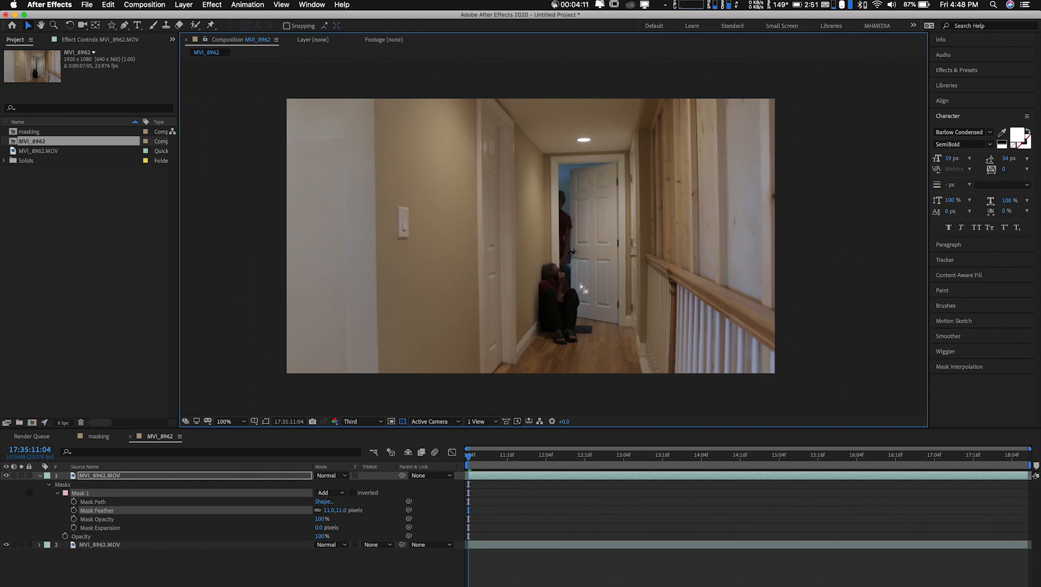
left_click(344, 511)
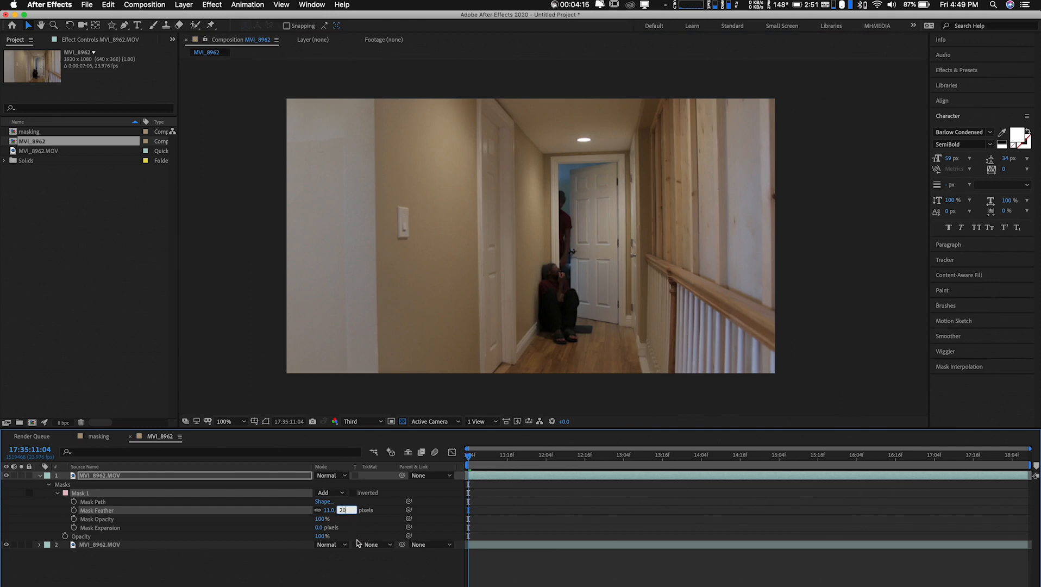
left_click(354, 566)
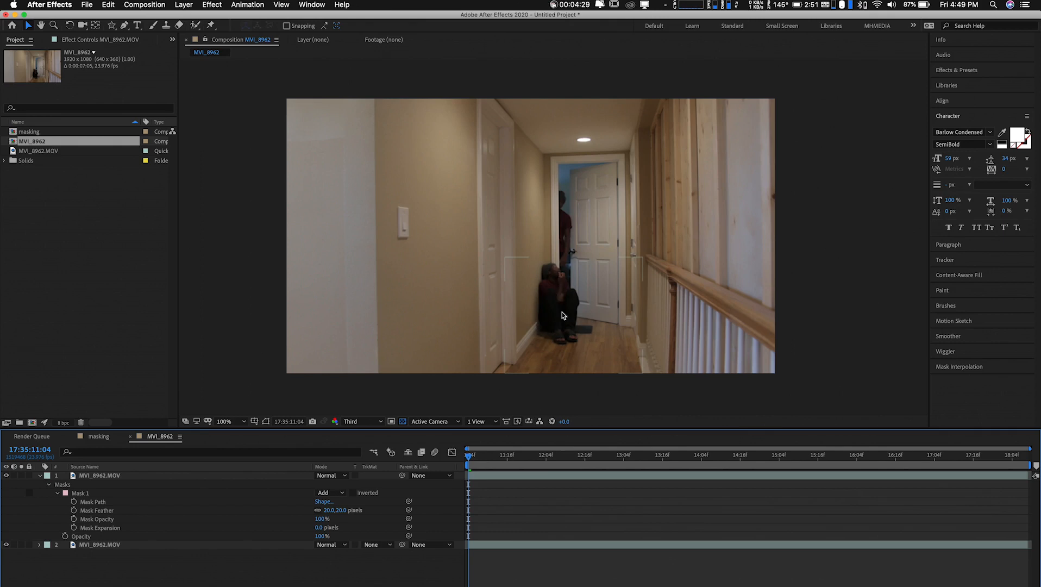
Set the composition preview to Full resolution for a close look at the seated figure's masked edges
key("period")
key("period")
key("period")
key("period")
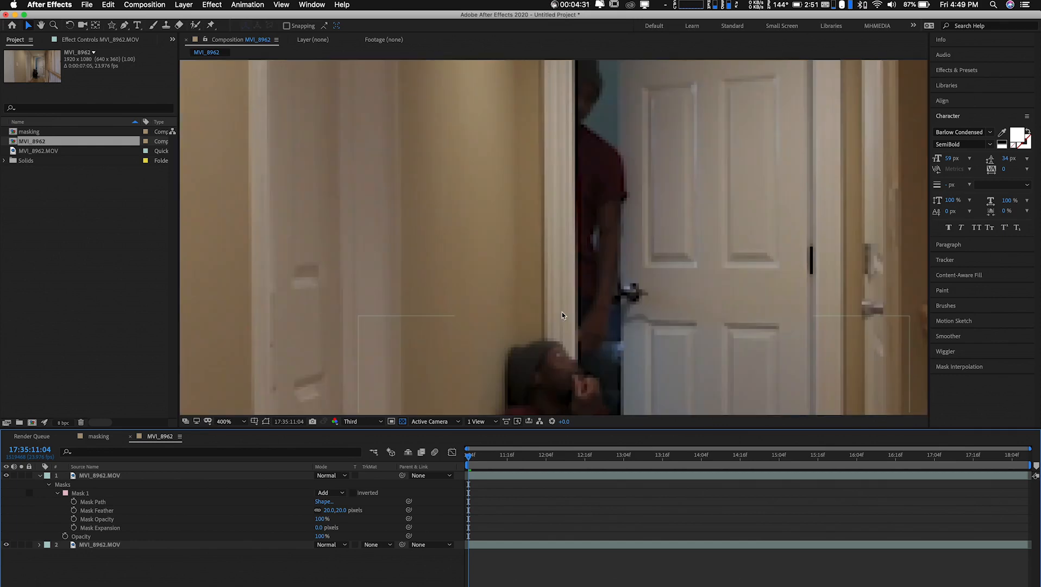
left_click_drag(562, 320, 552, 170)
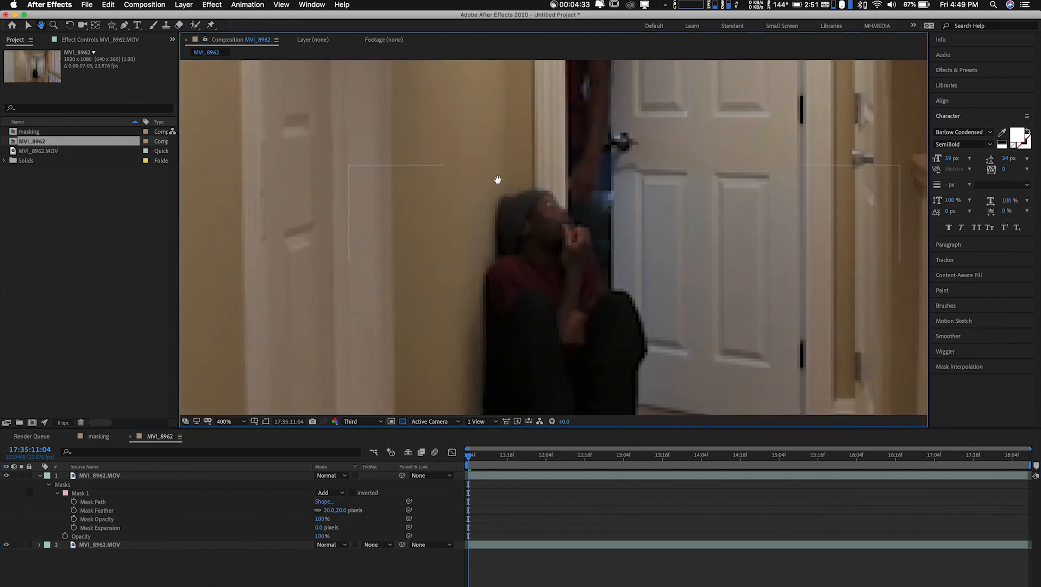
left_click(362, 421)
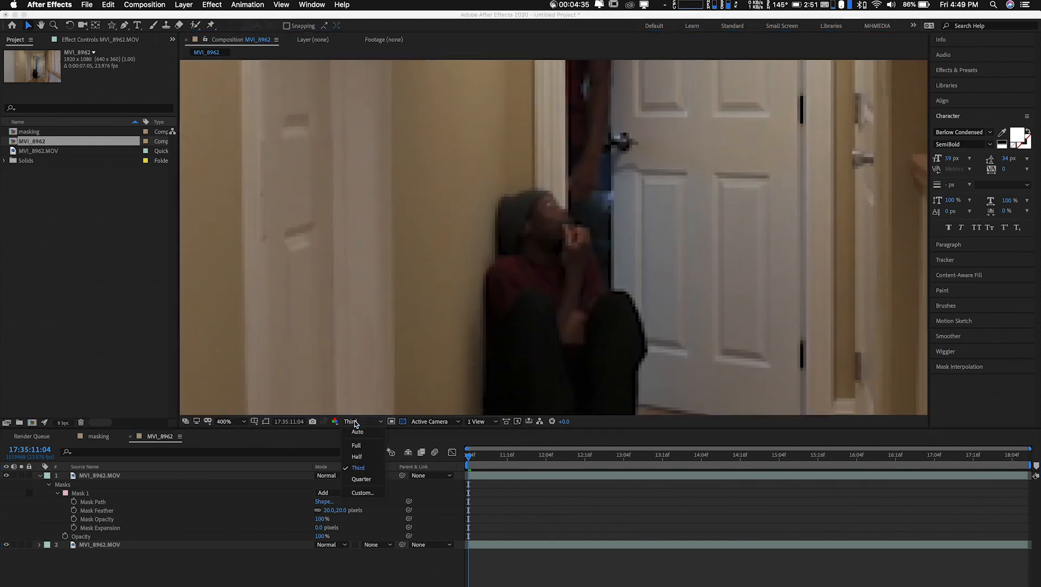
left_click(356, 445)
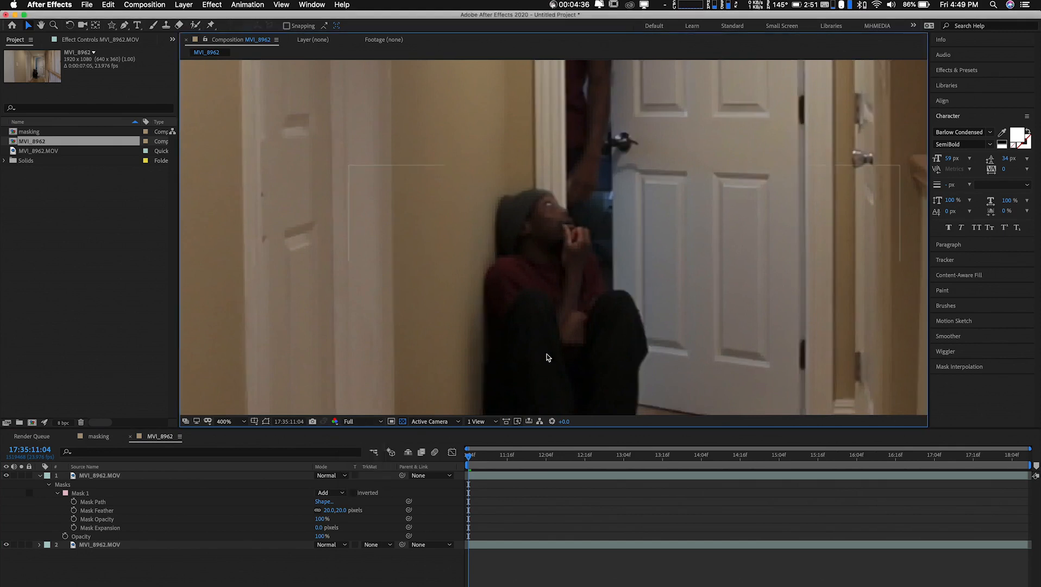
Show the mask outline again and move the points around the seated figure's head, face and knee to refine the mask edge
left_click(550, 216)
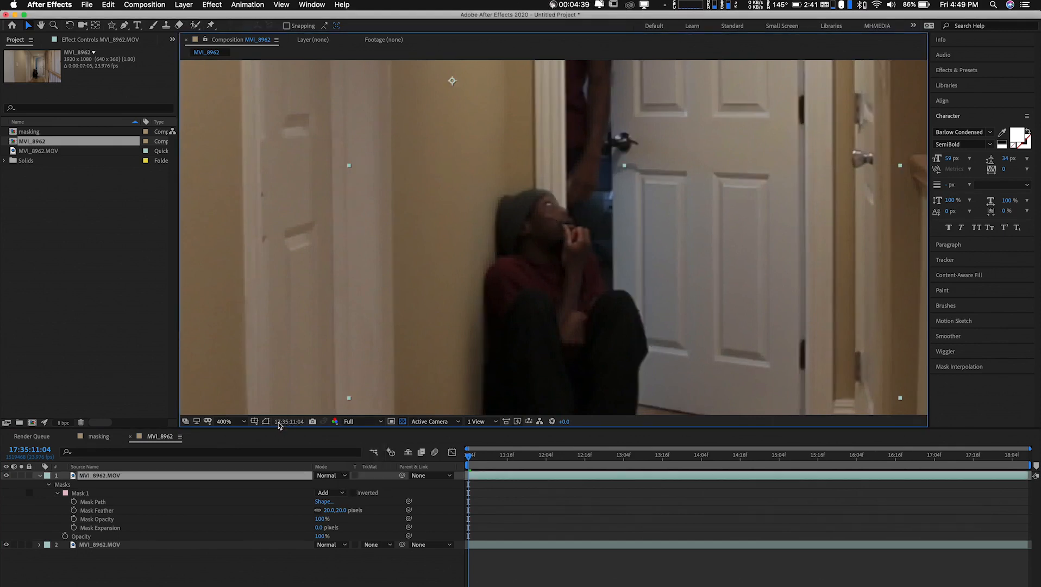
left_click(266, 421)
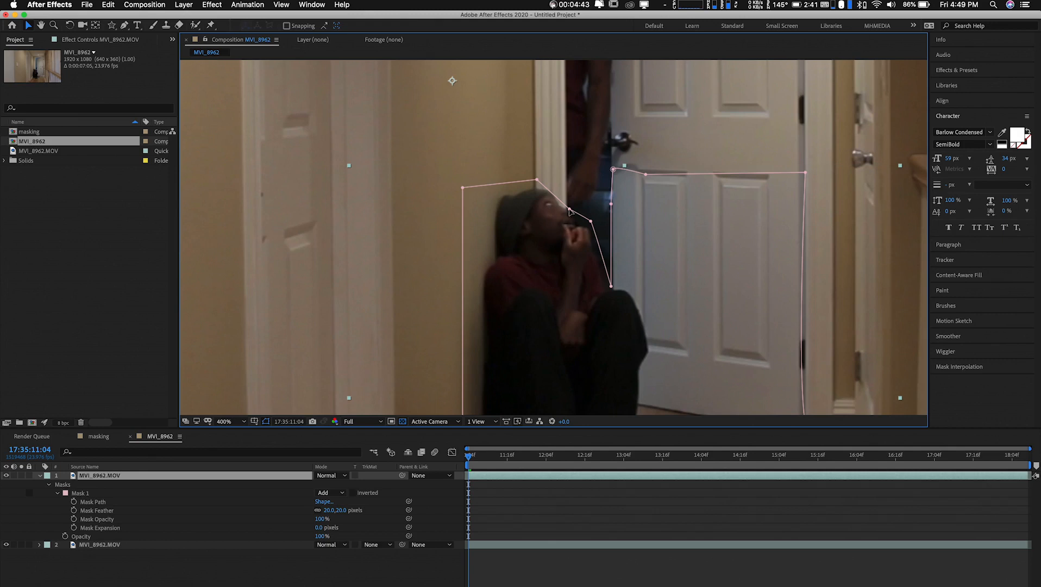
left_click(569, 211)
left_click_drag(570, 210, 545, 175)
left_click(591, 222)
mouse_move(593, 224)
left_mouse_down()
mouse_move(610, 225)
mouse_move(595, 227)
left_mouse_up()
left_click_drag(610, 288, 578, 212)
left_click(622, 279)
left_click(592, 216)
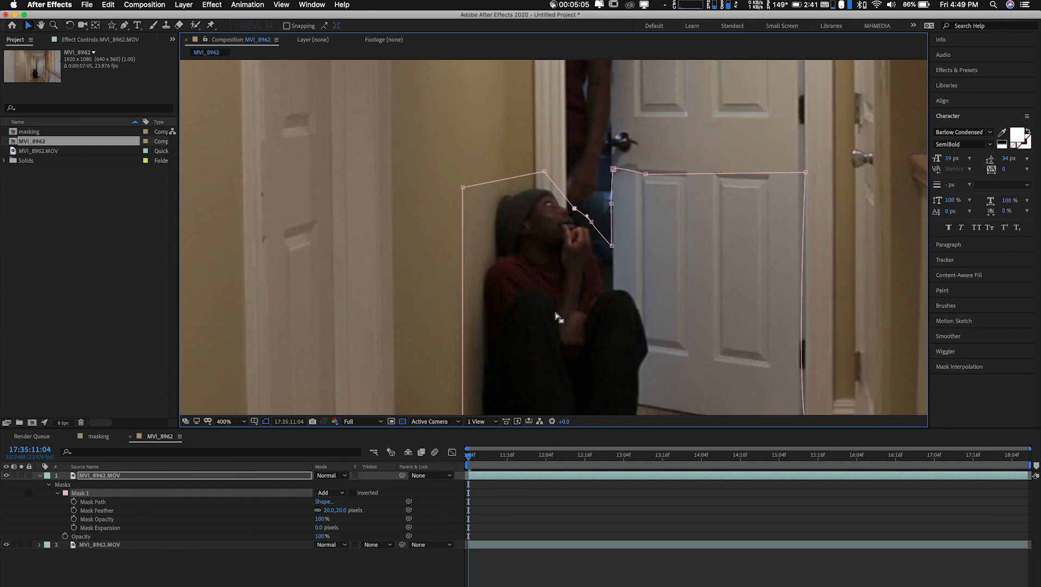
Deselect the mask and play the composite back with the whole frame in view
key("comma")
key("comma")
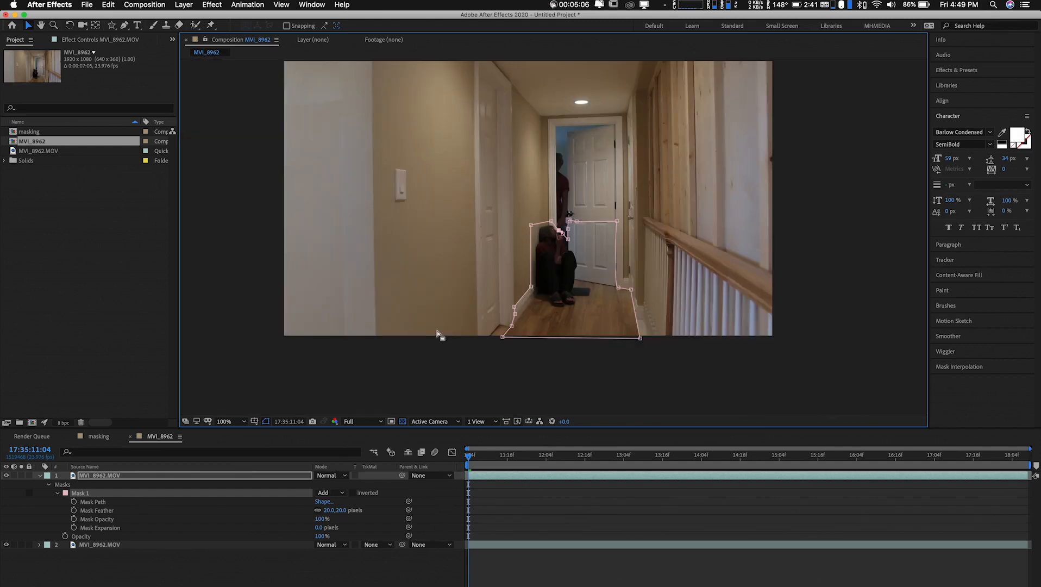
left_click(378, 359)
left_click(378, 360)
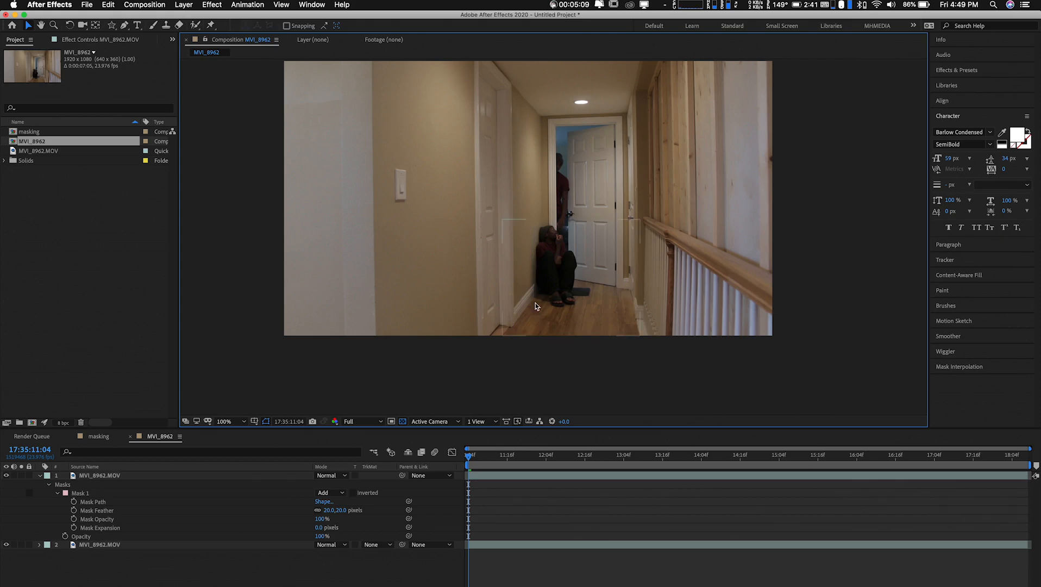
scroll(522, 257, "up", 2)
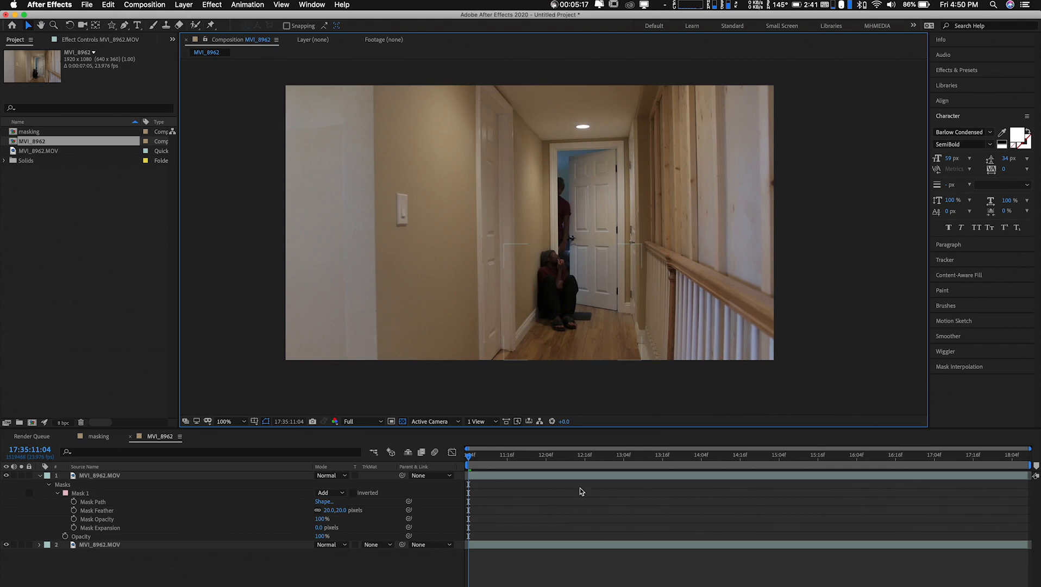
key("space")
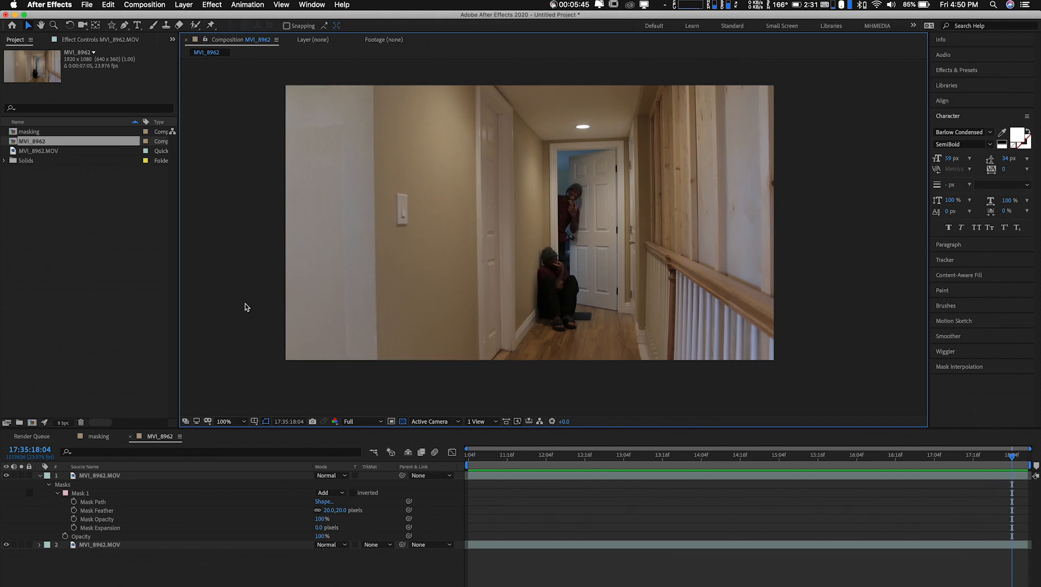
Copy the white text layer from the masking composition into the MVI_8962 composition
left_click(99, 436)
left_click(93, 484)
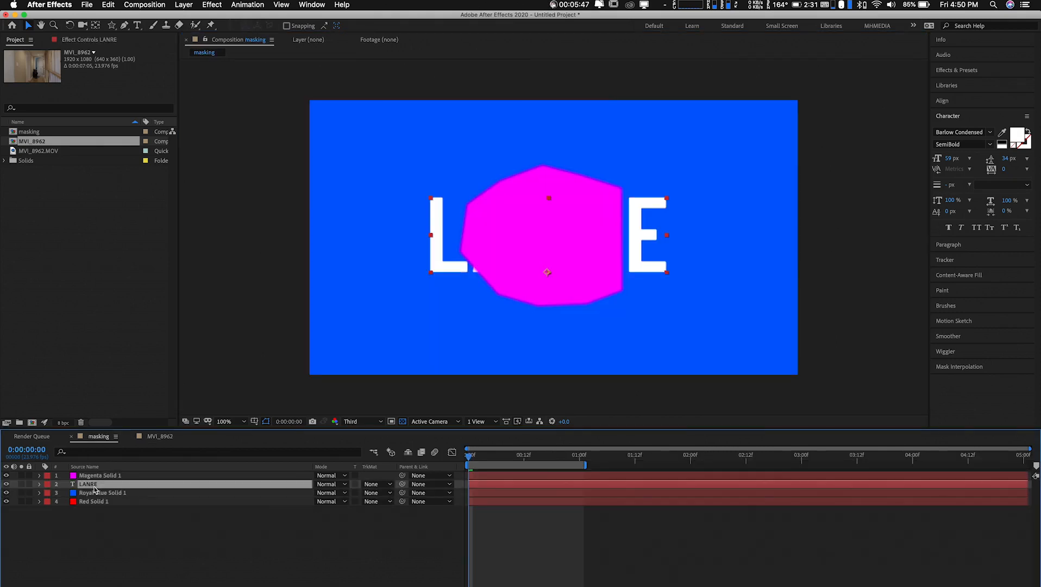
left_click(150, 438)
key("super+v")
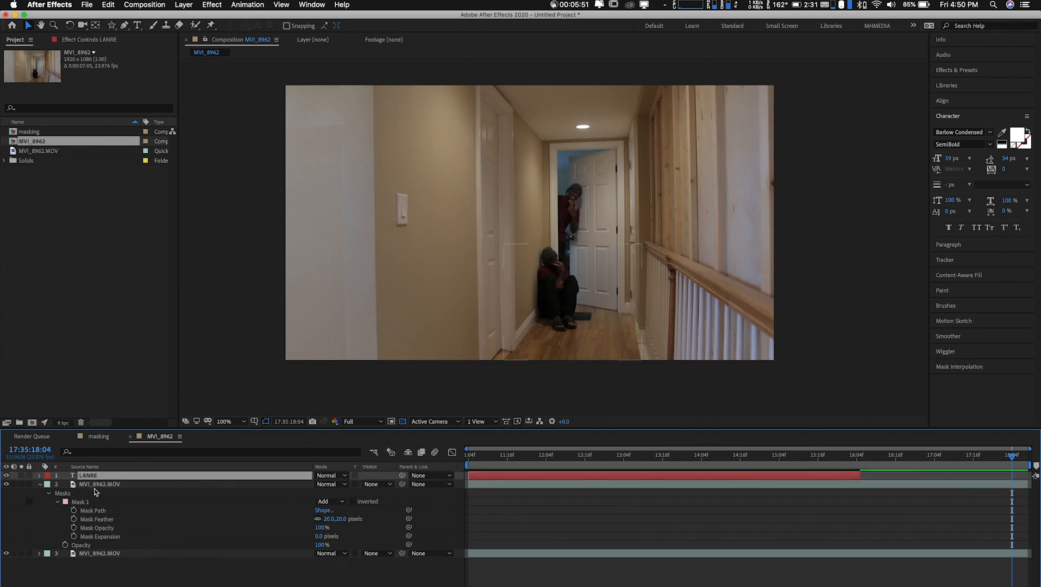
At 17:35:12:11, scale the text down to a small title and place it on the lower door beside the seated figure
left_click_drag(631, 456, 568, 469)
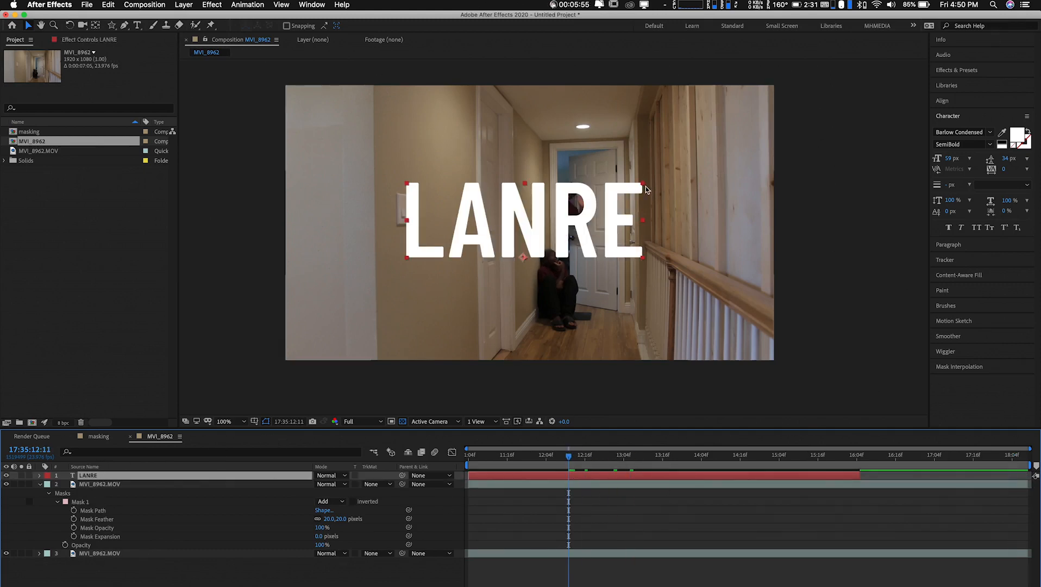
left_click_drag(643, 184, 590, 246)
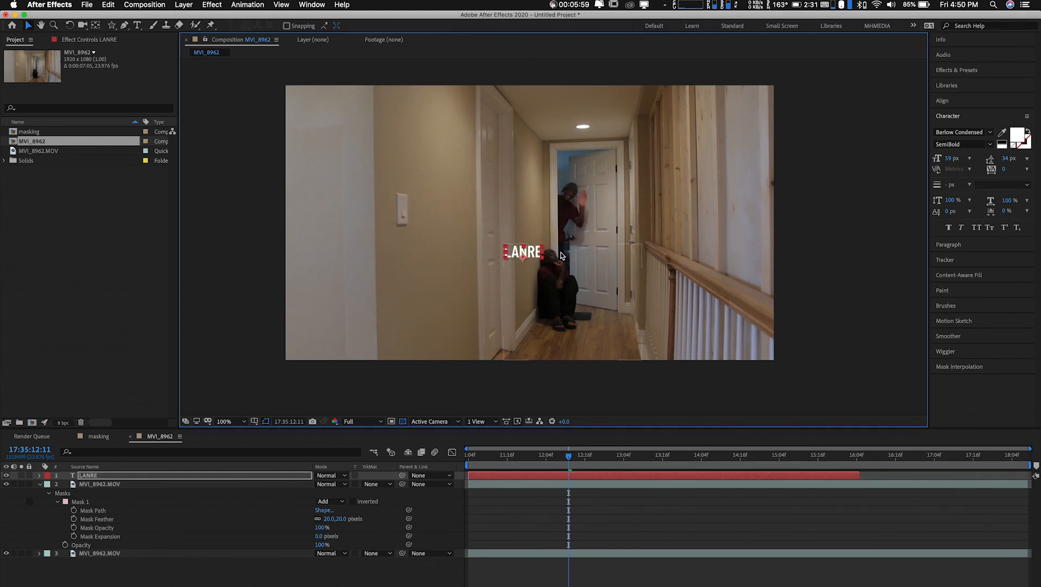
left_click_drag(530, 255, 591, 281)
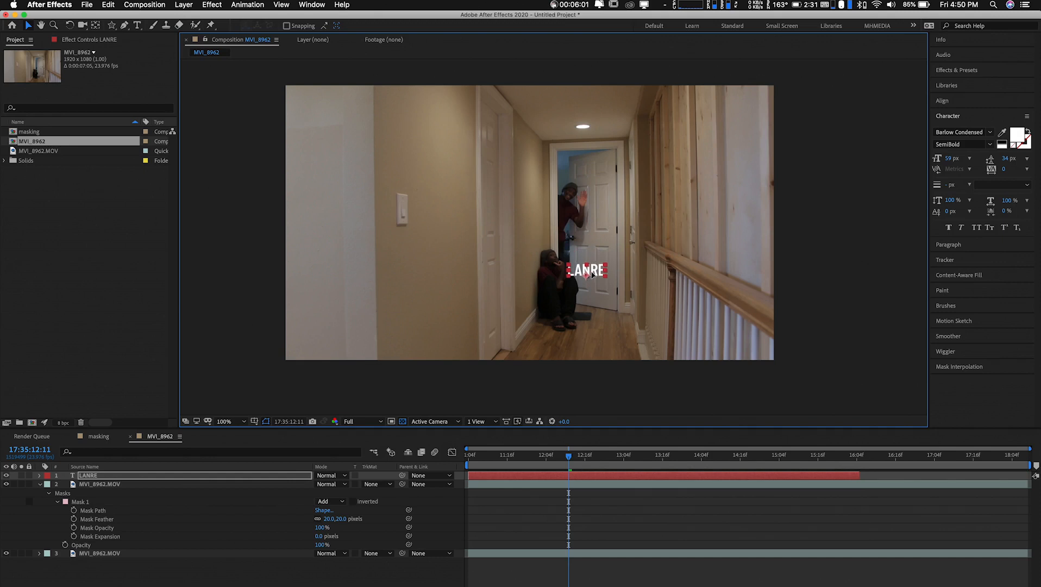
Place the text layer between the two footage layers and nudge the text slightly up the door at 17:35:11:06
left_click_drag(93, 476, 94, 542)
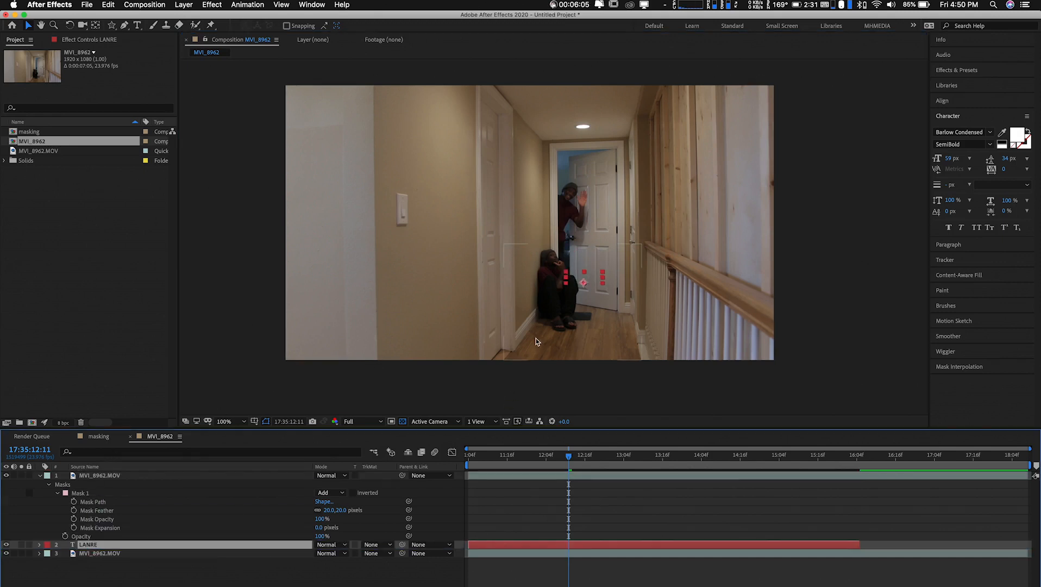
mouse_move(90, 545)
left_mouse_down()
mouse_move(87, 558)
mouse_move(94, 545)
left_mouse_up()
left_click_drag(541, 461, 476, 468)
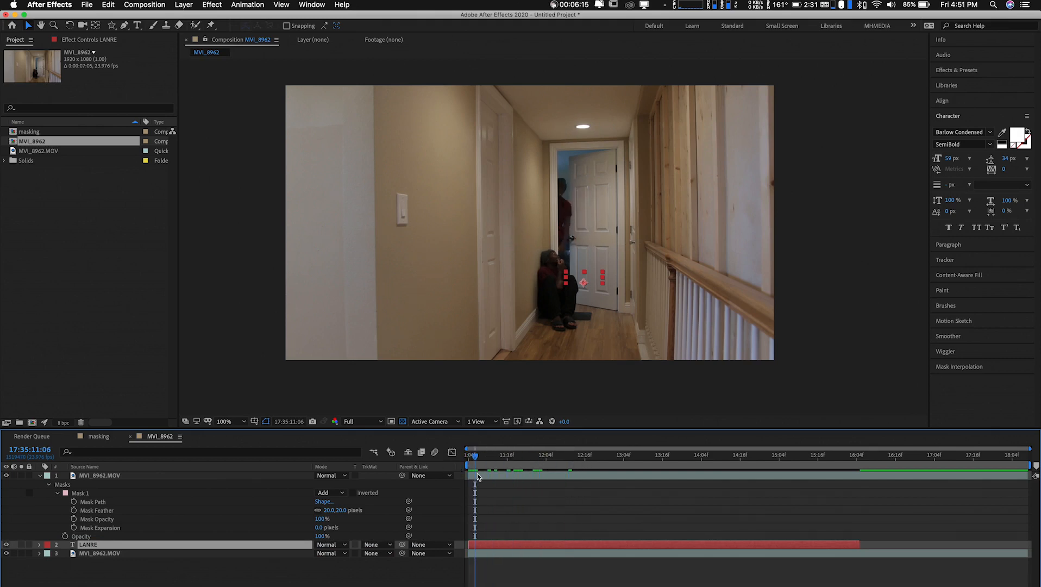
key("Return")
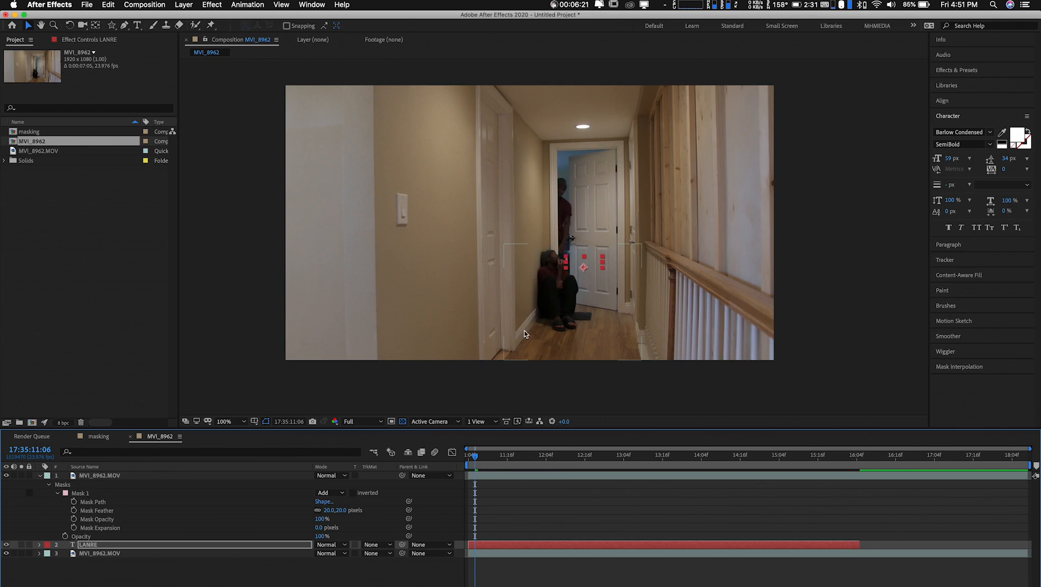
At the first frame, raise the mask points between the seated figure's face and the door edge to cover the text, and preview the result
left_click(84, 476)
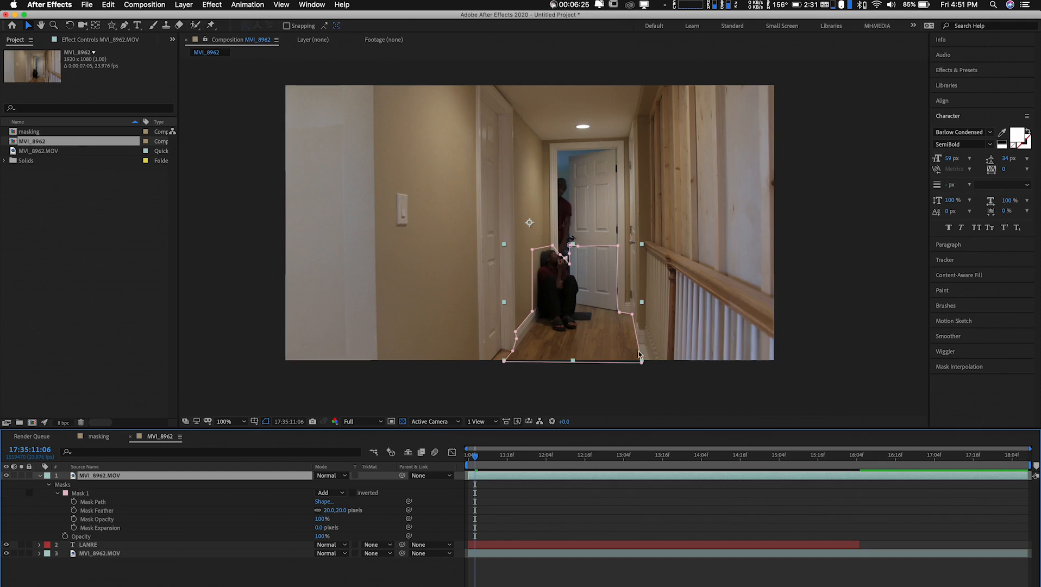
key("period")
key("period")
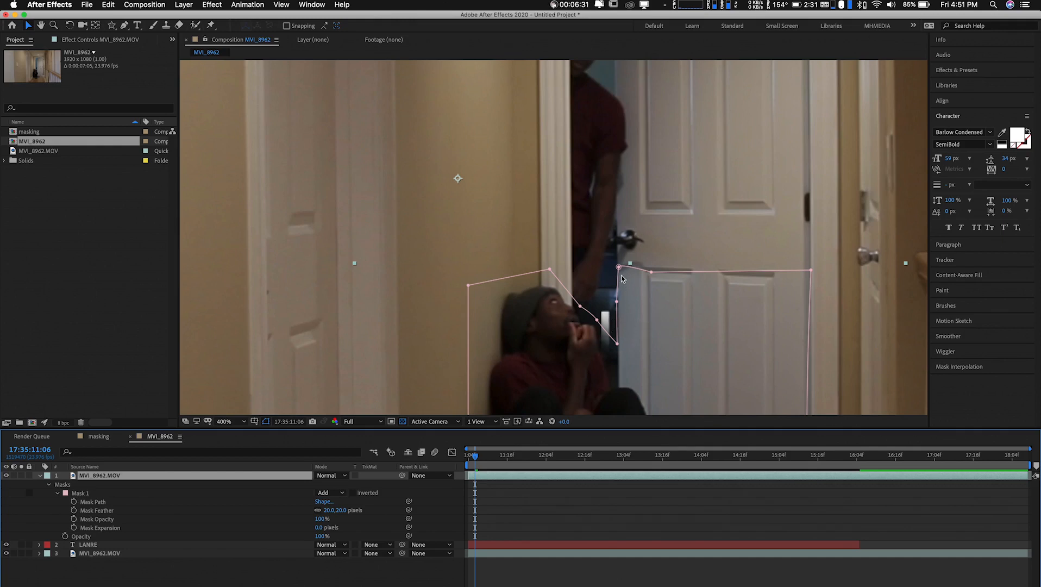
left_click_drag(647, 299, 595, 187)
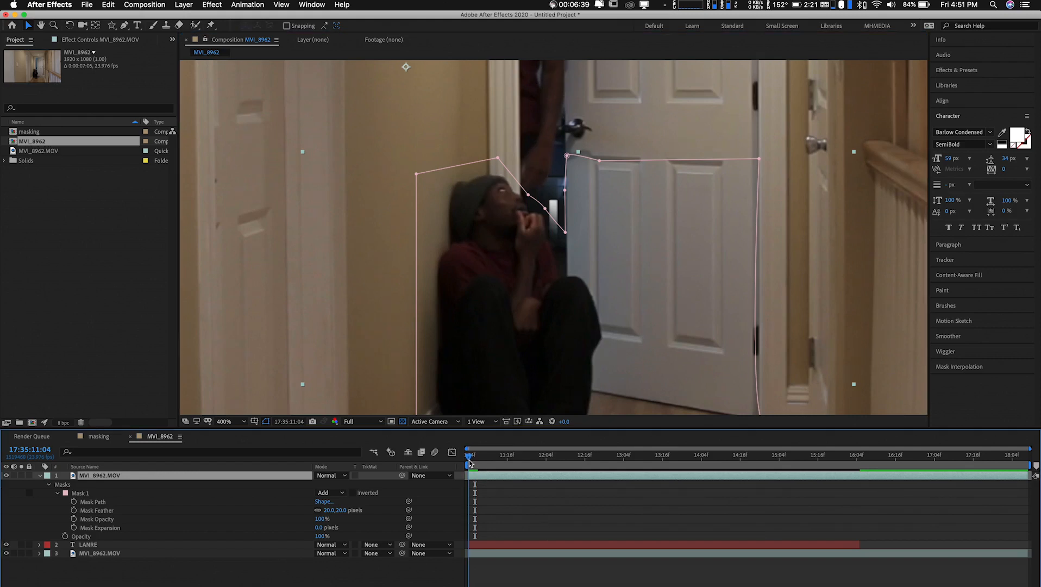
left_click_drag(476, 461, 469, 461)
left_click_drag(564, 233, 537, 197)
left_click_drag(565, 193, 561, 170)
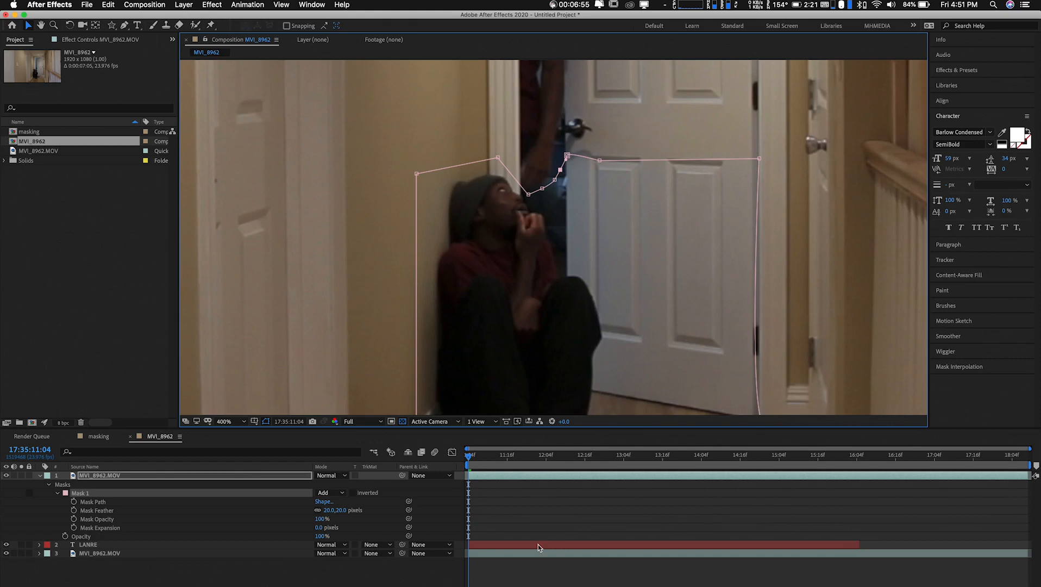
key("space")
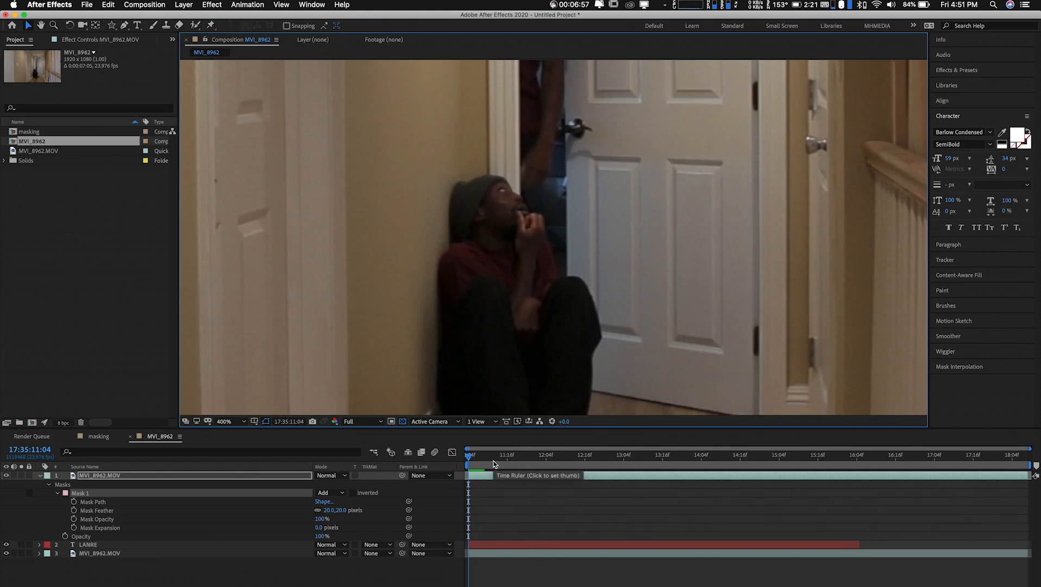
Preview the composition, and at 17:35:12:11 shift the text layer to the right along the door, clear of the seated figure
key("space")
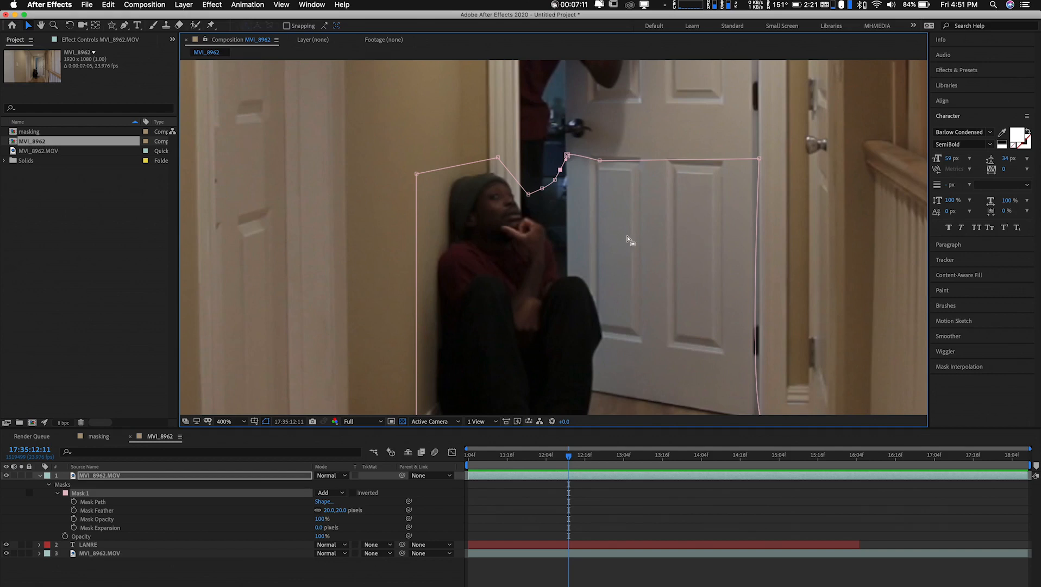
left_click(89, 544)
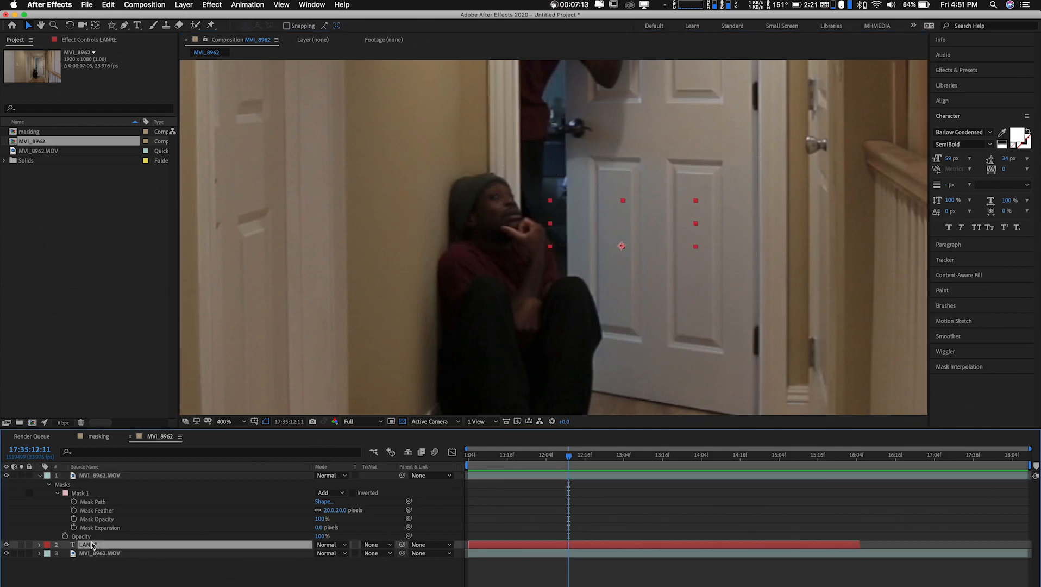
key("Return")
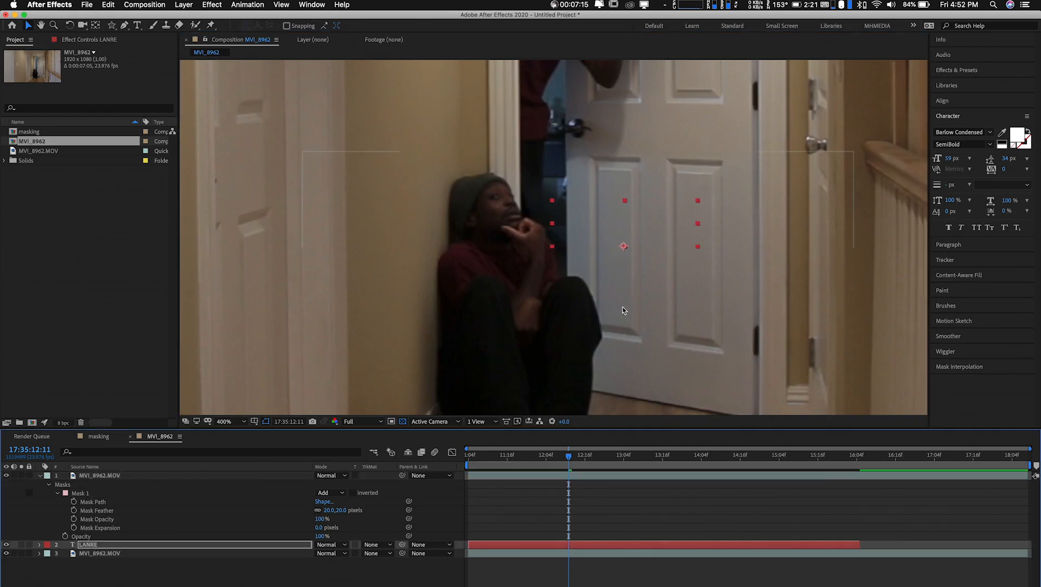
key("Right")
key("Right")
key("Right")
key("Right")
key("Right")
key("Right")
key("Right")
key("Right")
key("Right")
key("Right")
At 17:35:11:16, set a Mask Path keyframe on Mask 1 of the upper footage layer
left_click_drag(483, 459, 507, 464)
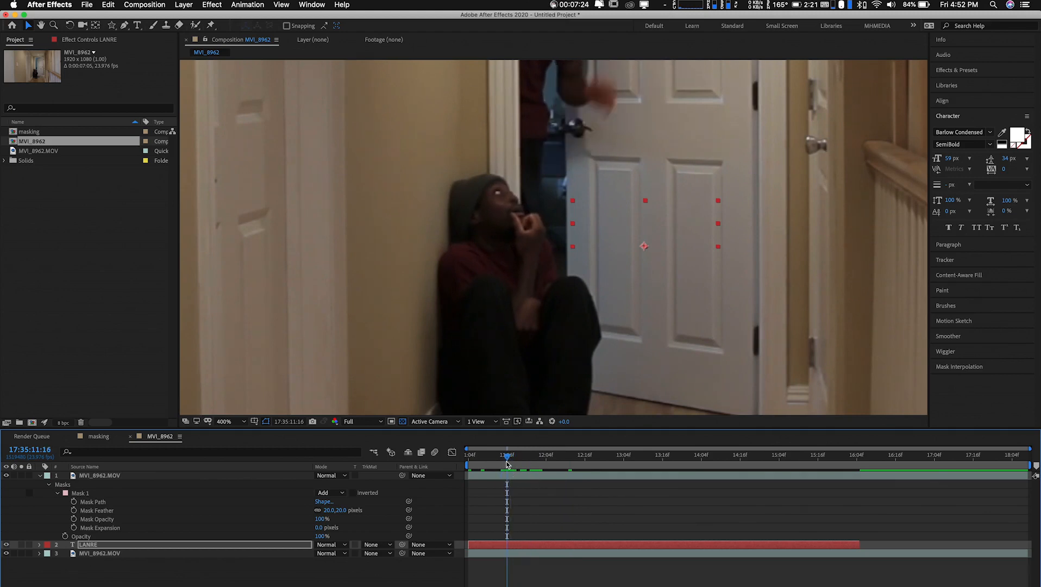
left_click(74, 502)
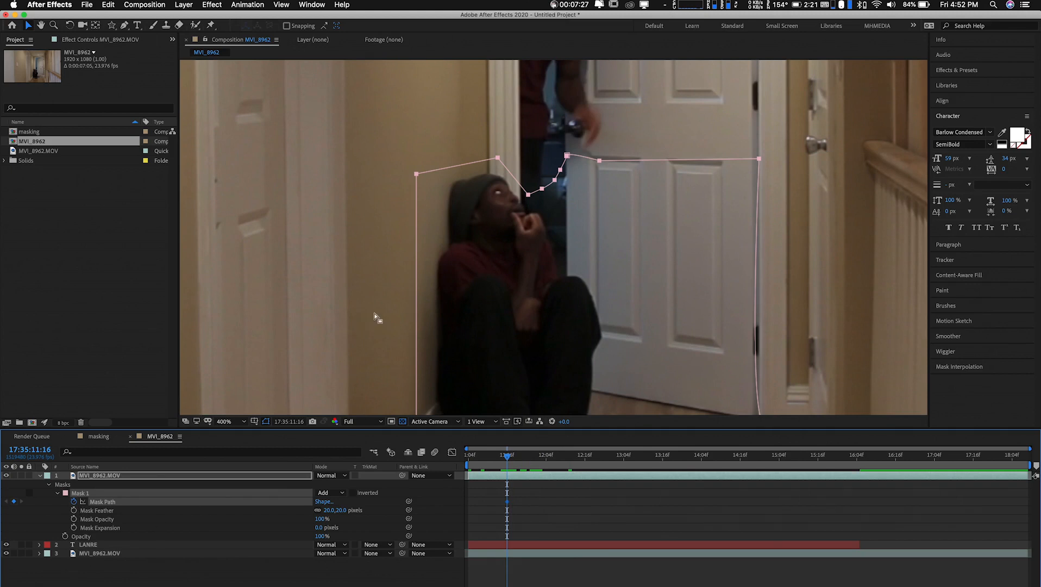
left_click(620, 136)
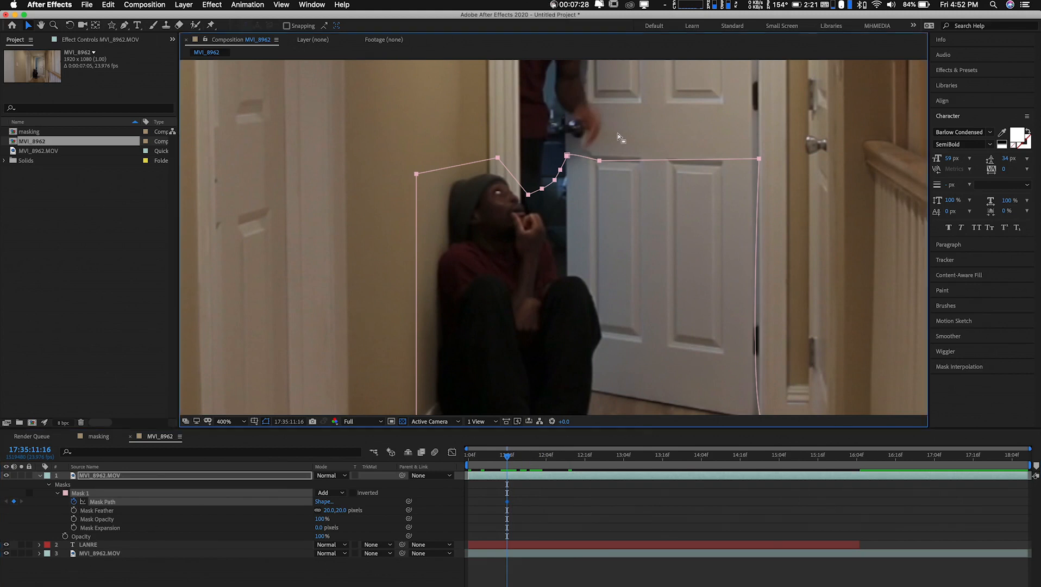
left_click(567, 156)
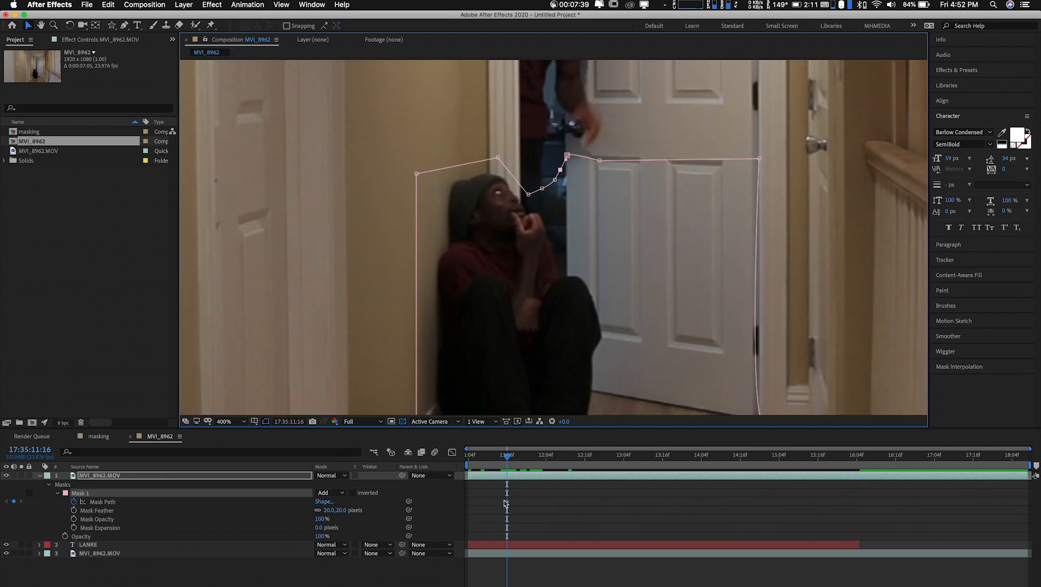
left_click(74, 502)
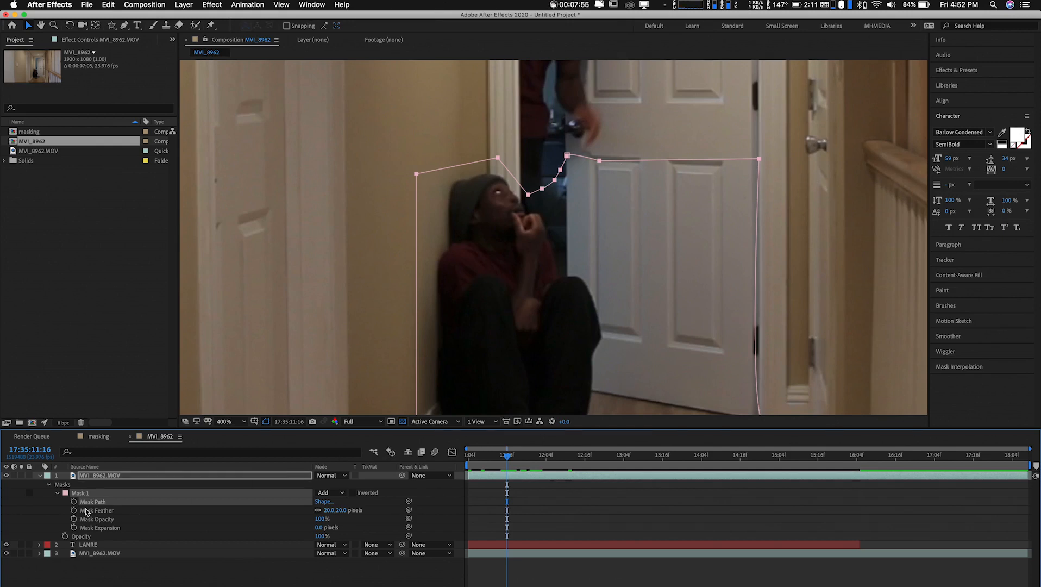
left_click(74, 502)
At 17:35:11:20, pull the mask points along the door down below the text to reveal the whole word
left_click_drag(515, 456, 522, 456)
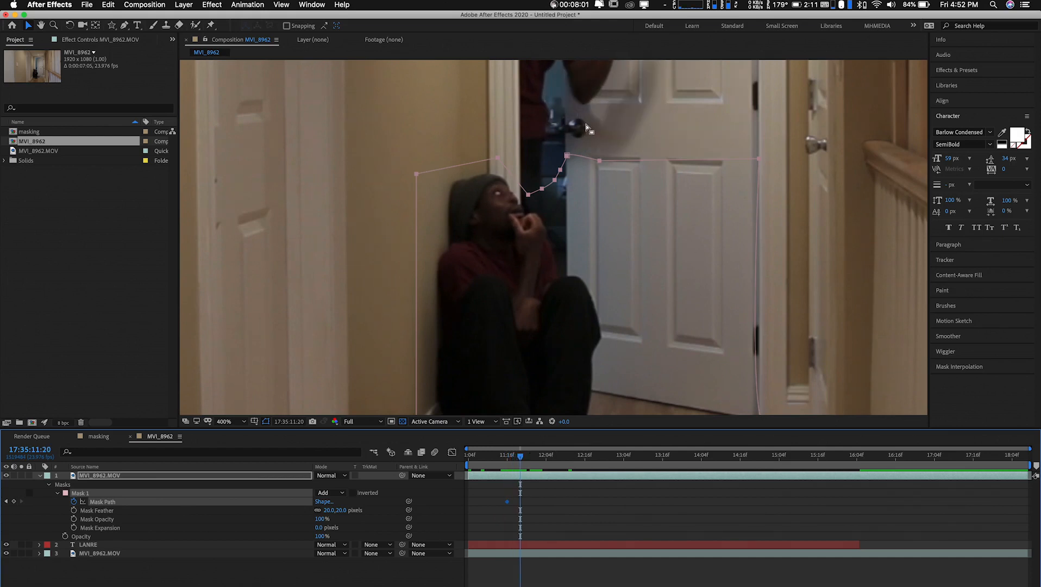
double_click(596, 155)
left_click_drag(598, 159, 609, 240)
left_click_drag(759, 159, 759, 280)
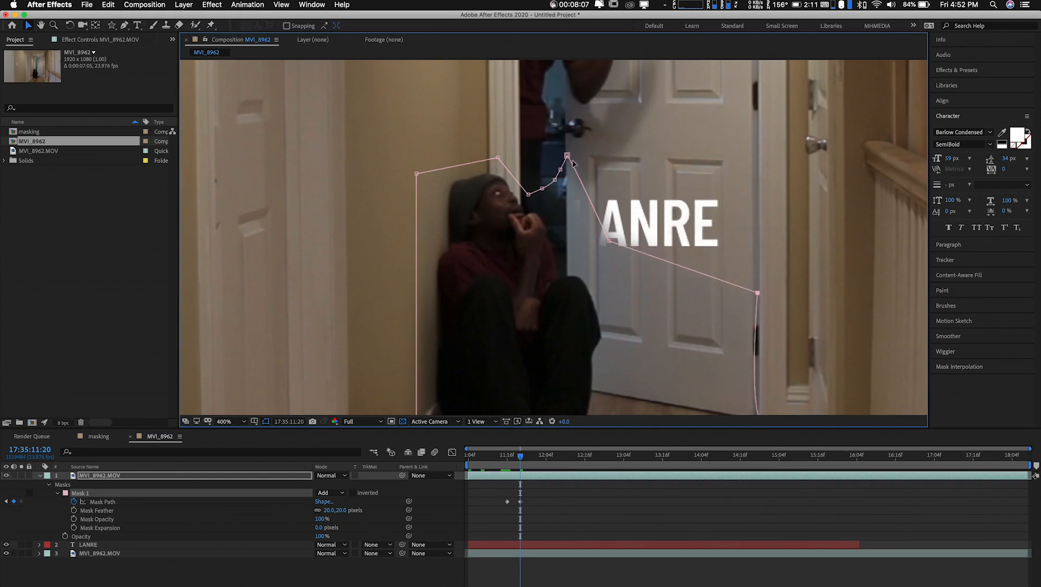
left_click_drag(567, 155, 607, 280)
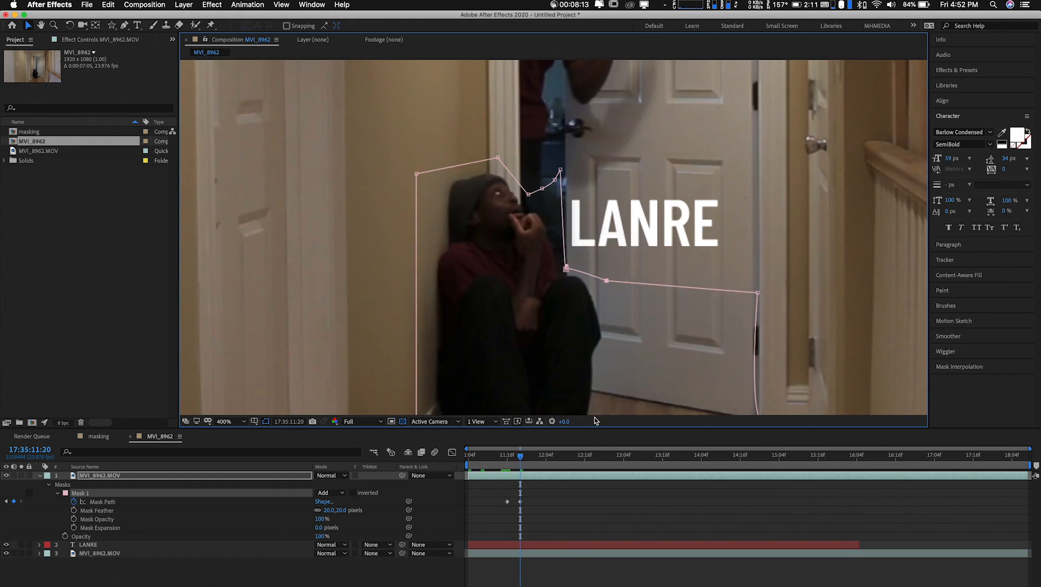
Move the second Mask Path keyframe to 17:35:12:04 and preview the full frame from the start
left_click_drag(520, 501, 545, 502)
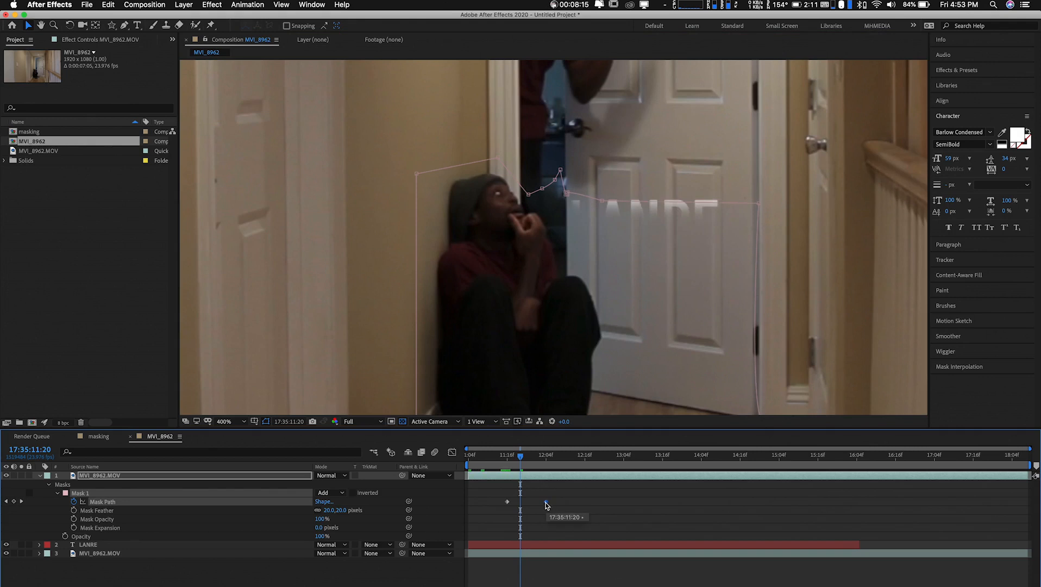
key("Home")
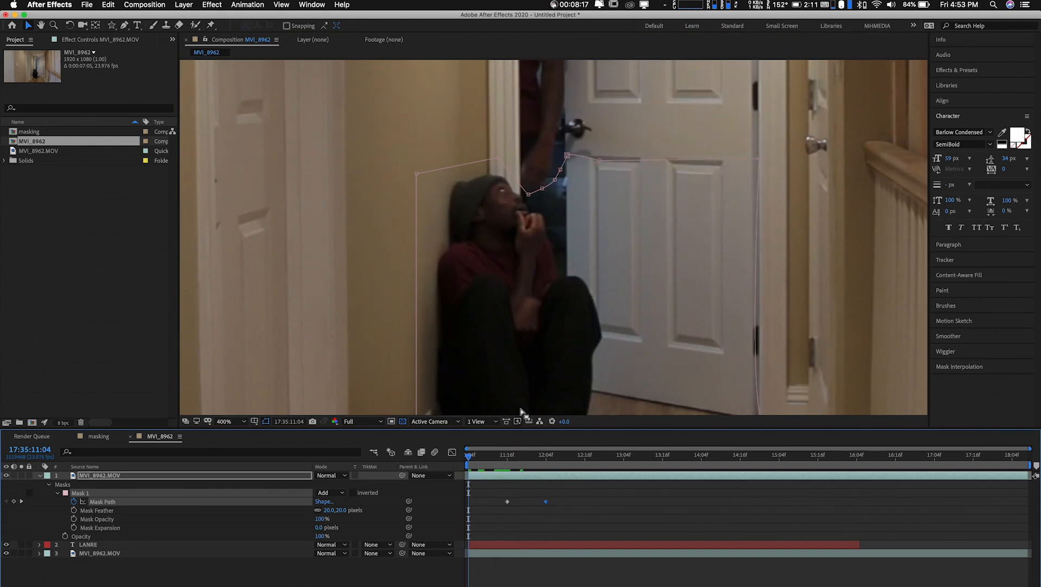
key("comma")
key("comma")
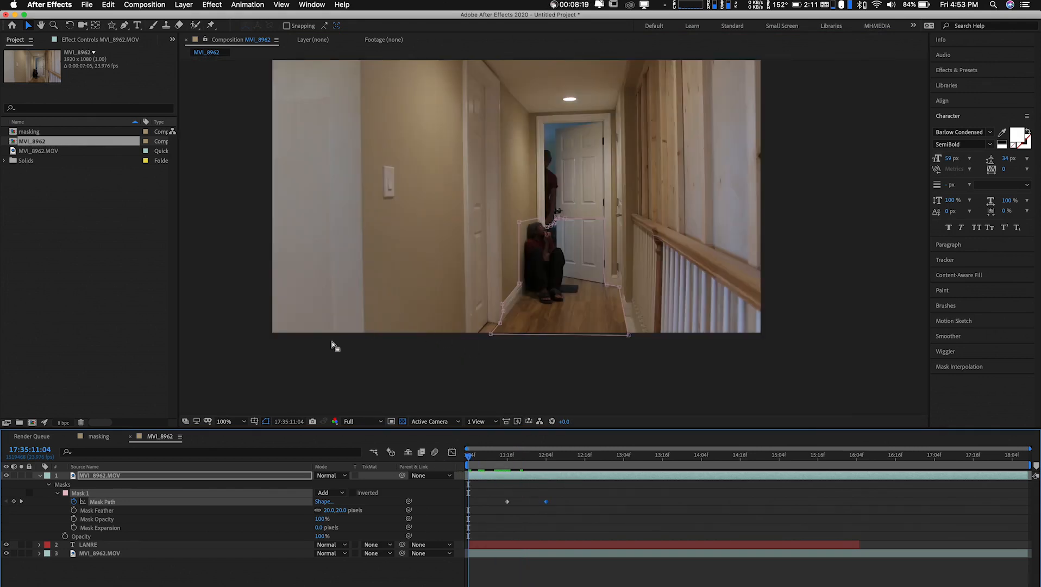
left_click(313, 359)
left_click_drag(420, 246, 415, 267)
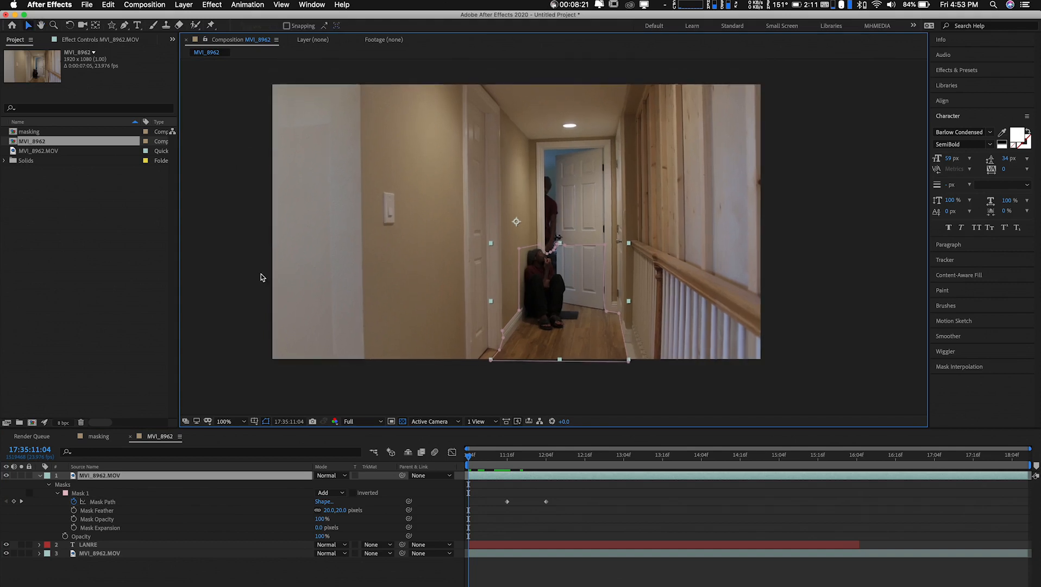
left_click(211, 257)
key("space")
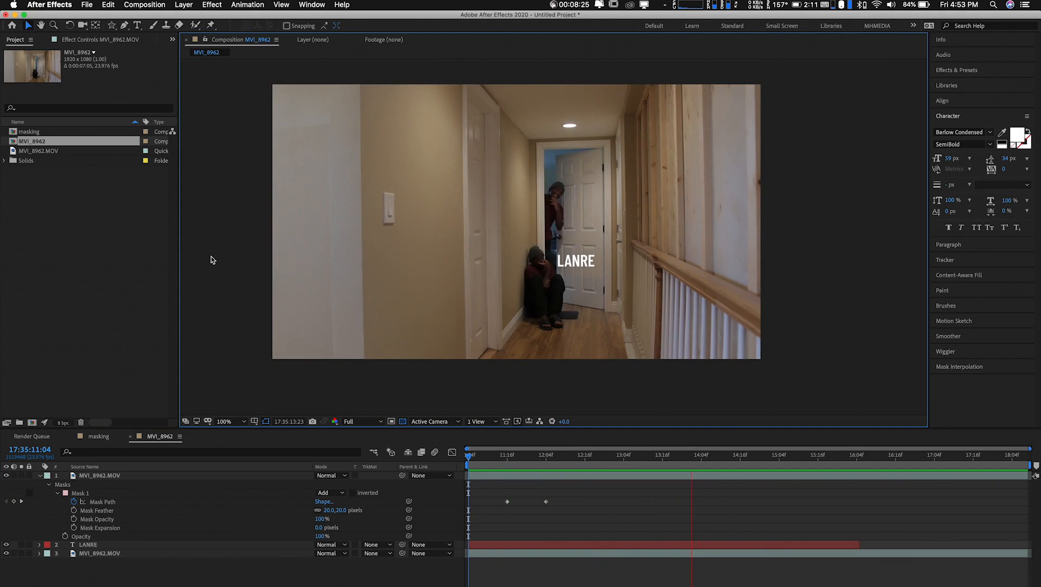
Slow the text reveal by moving the second Mask Path keyframe to just after 17:35:13:04, and preview it
key("space")
left_click_drag(546, 502, 629, 502)
key("space")
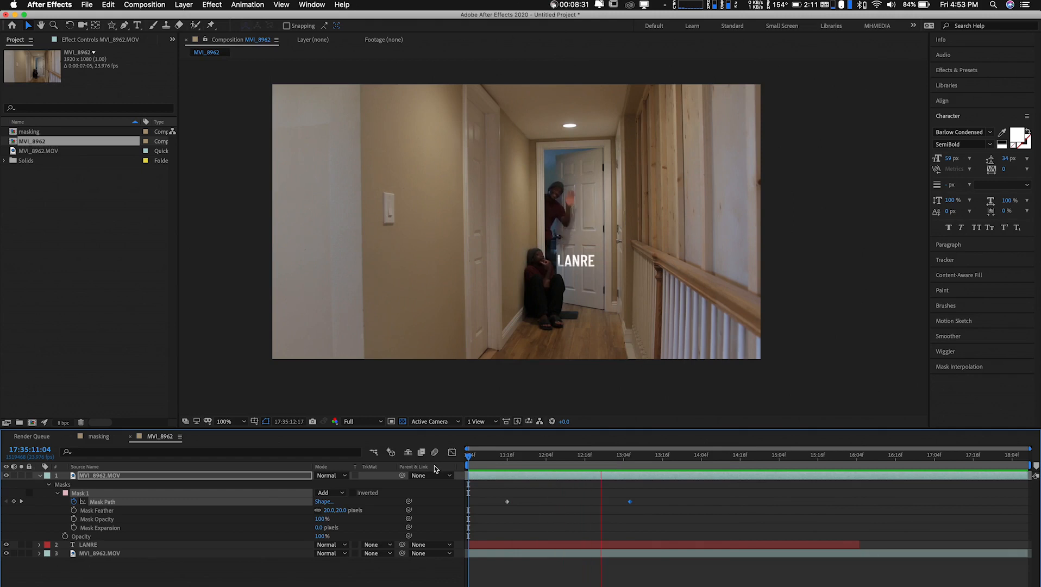
key("space")
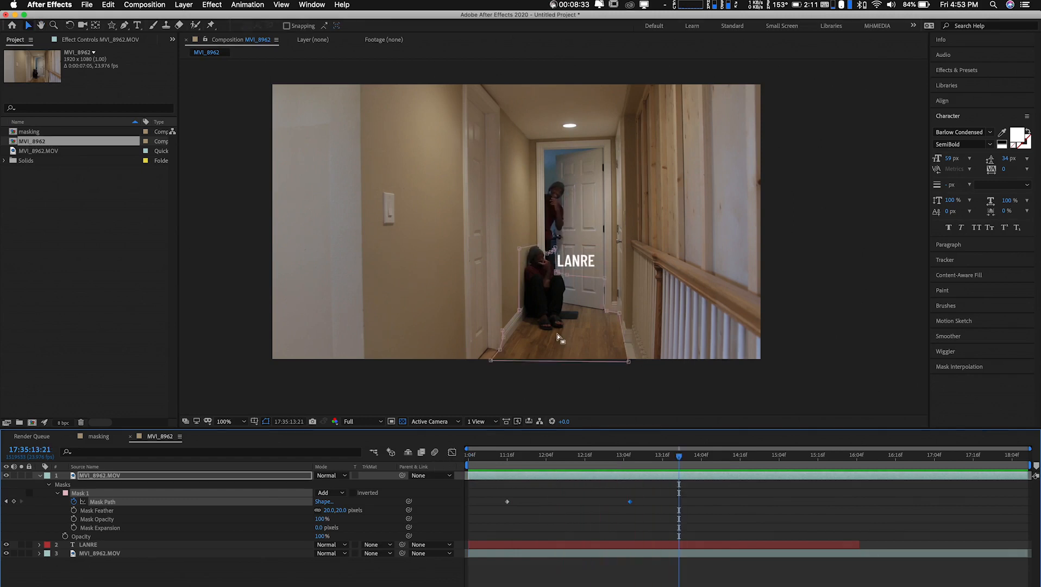
At 17:35:13:21, shift the text layer left until it is partly behind the seated figure, and preview up to 17:35:15:15
left_click(573, 298)
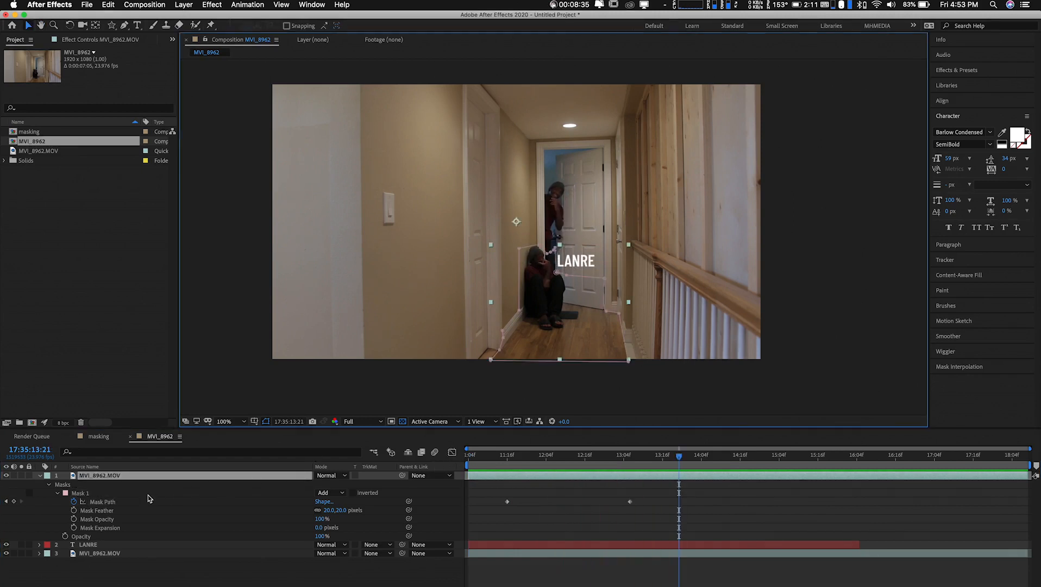
left_click(84, 545)
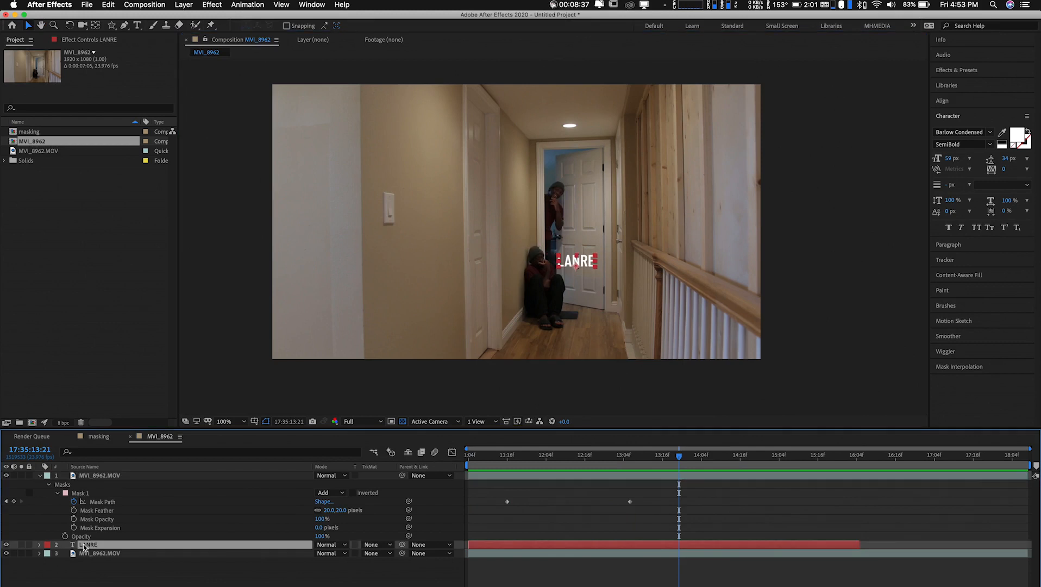
key("Return")
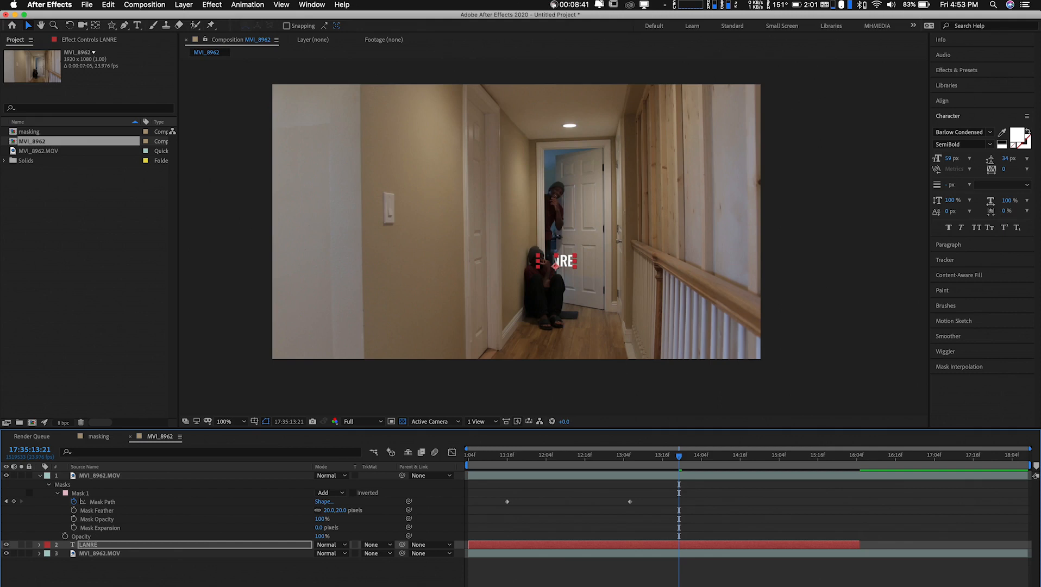
left_click(165, 571)
key("space")
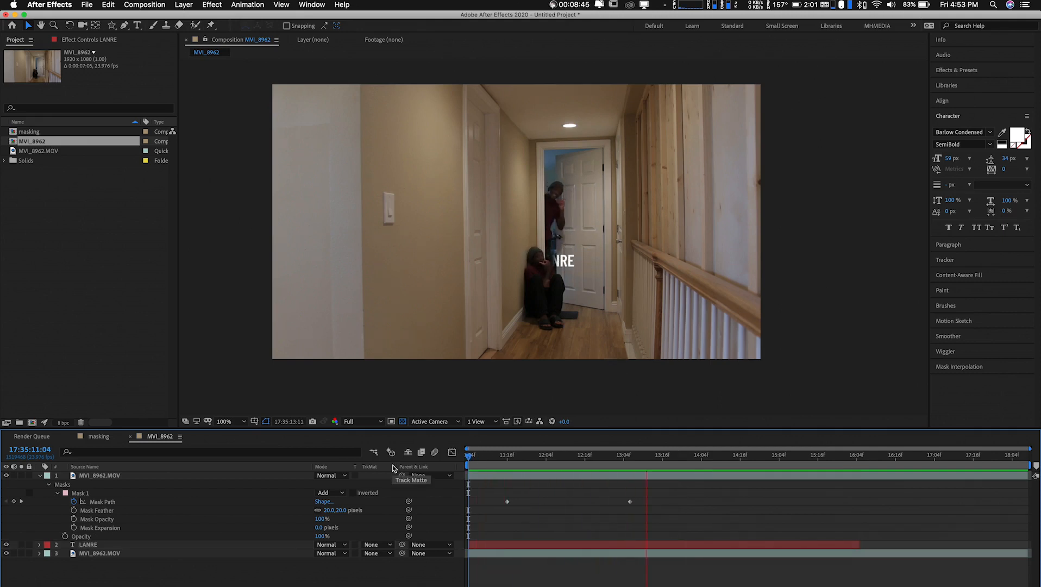
left_click(818, 459)
left_click(815, 461)
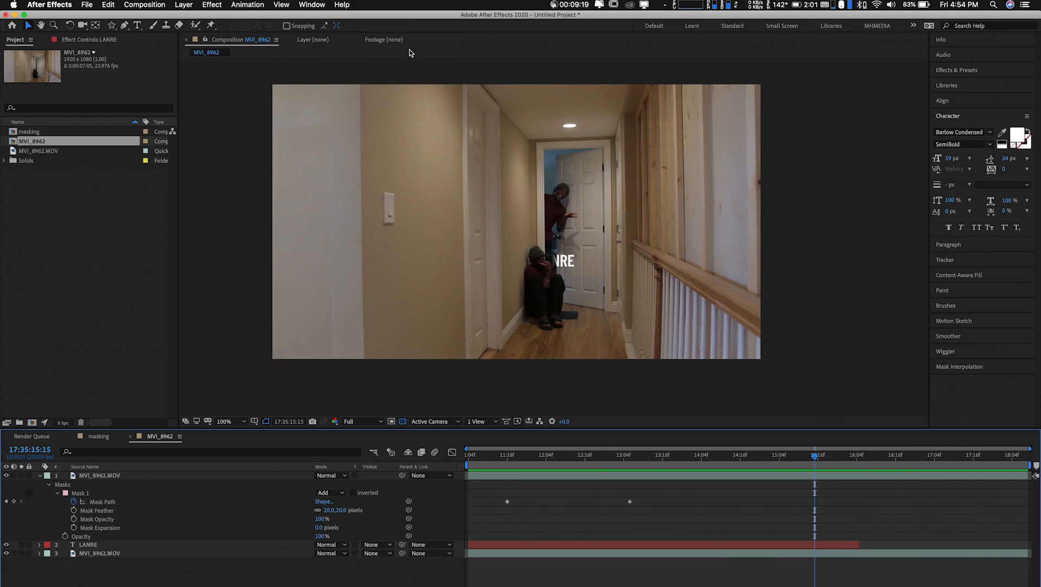
left_click(553, 5)
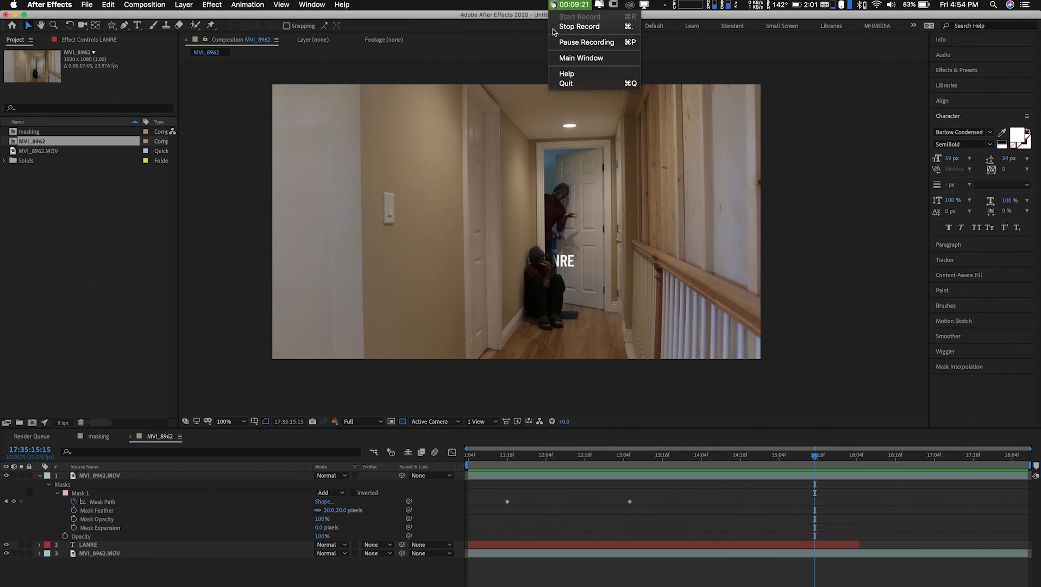
left_click(576, 27)
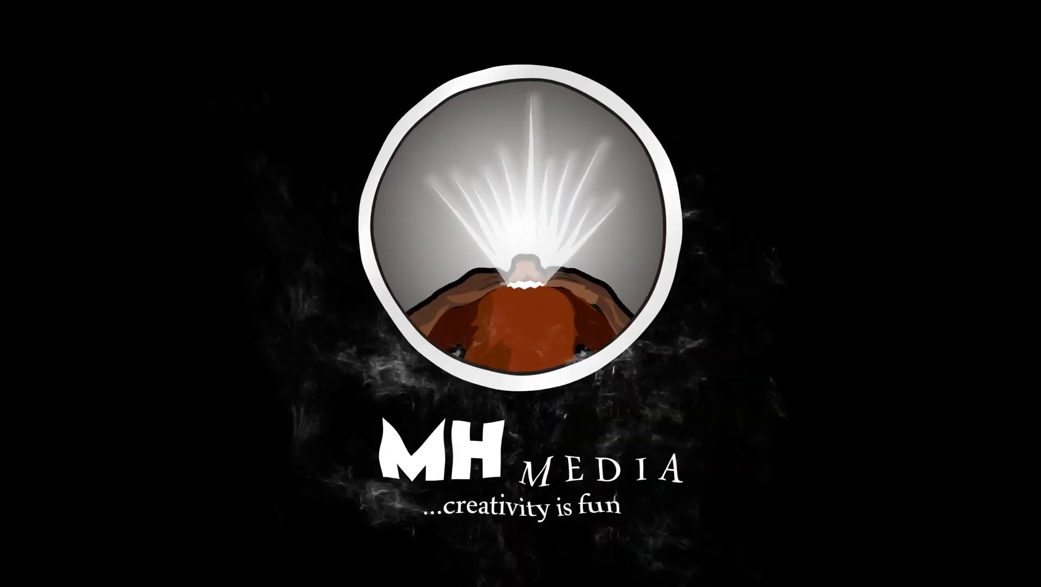